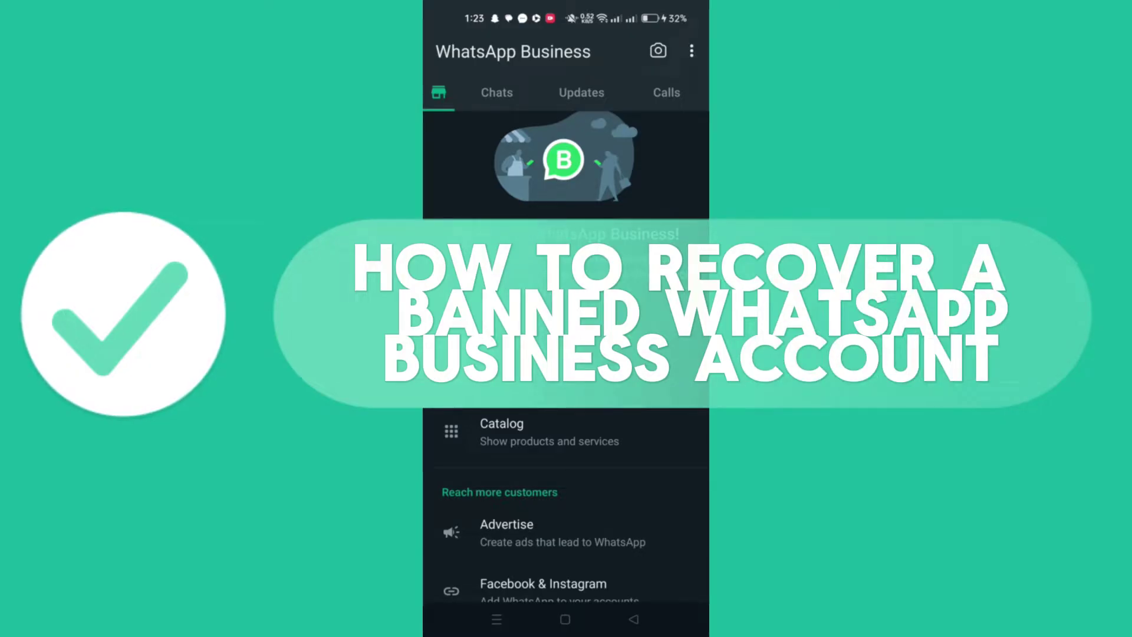
Step: Scroll through Business tools and swipe over to the Chats list
scroll(566, 472, down, 5)
scroll(619, 448, down, 2)
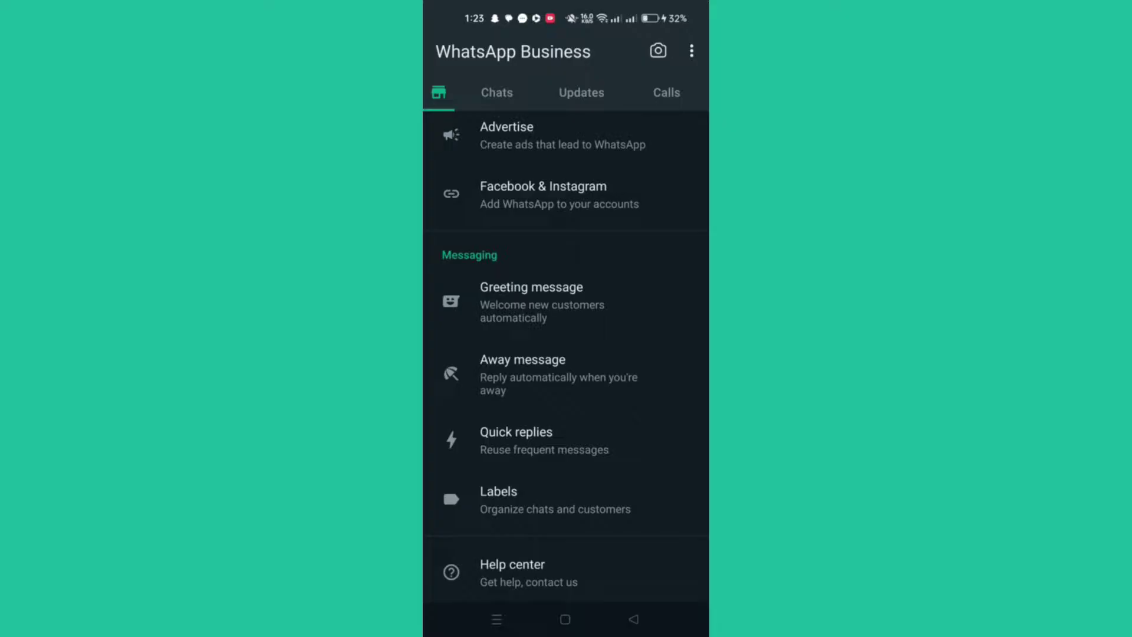
drag(620, 413, 472, 413)
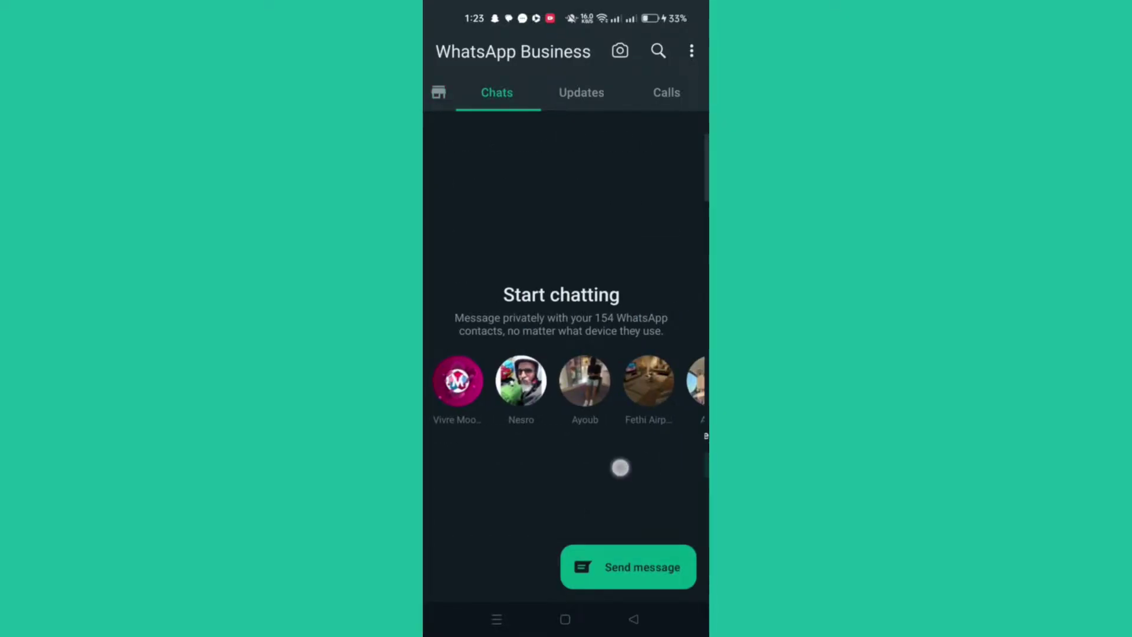
drag(631, 413, 583, 412)
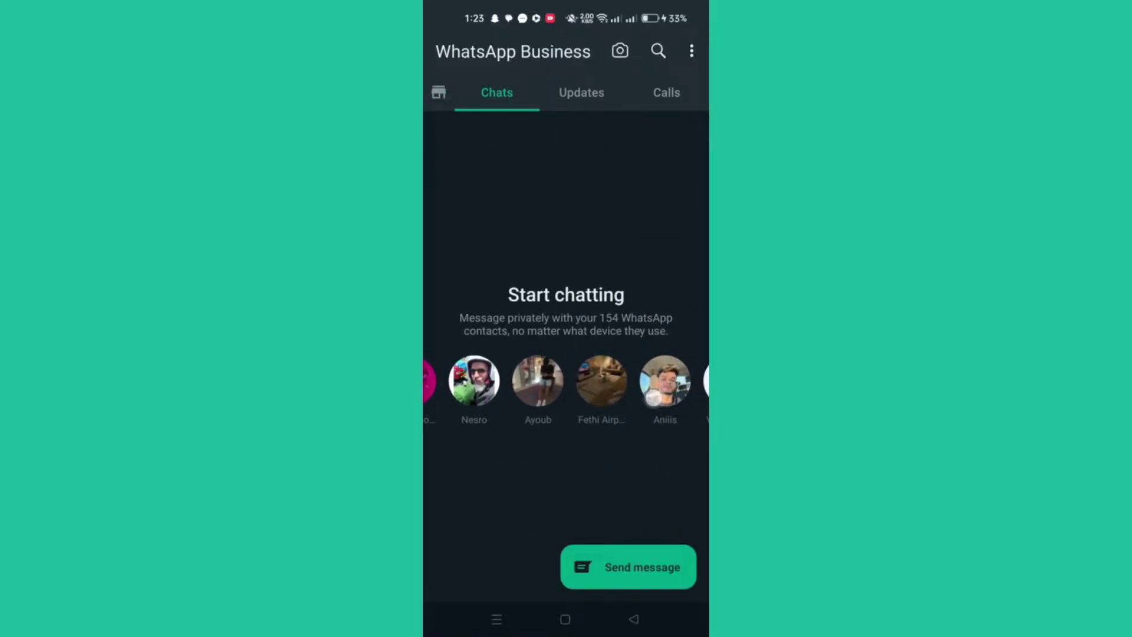
drag(652, 398, 578, 405)
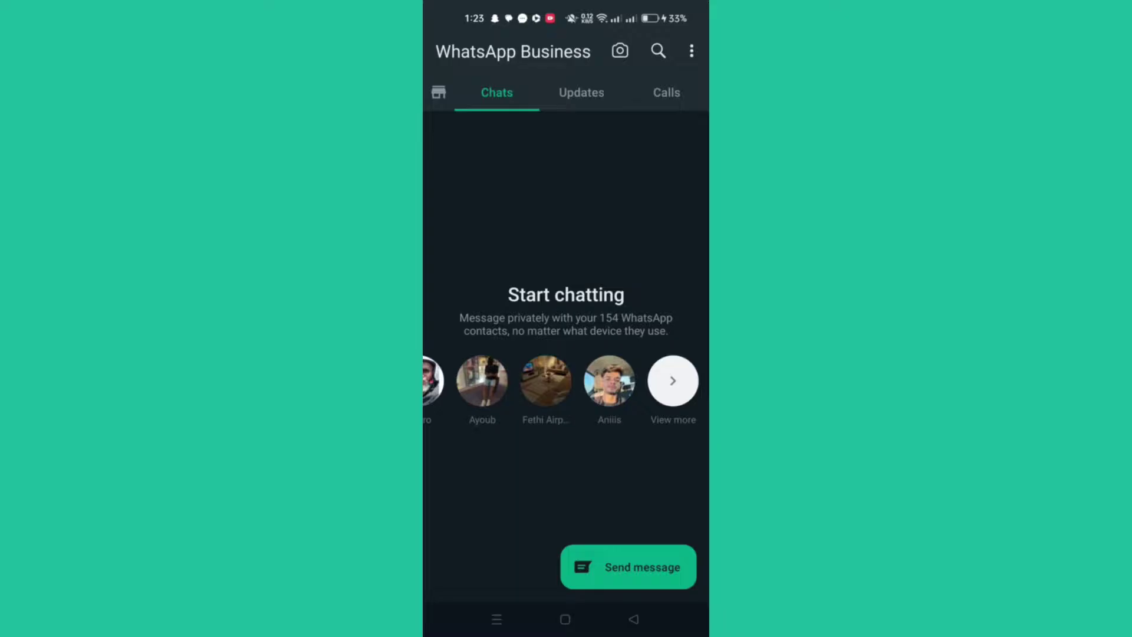
Step: Open Updates, swipe to Calls, then return to Updates with Status and Channels
click(582, 92)
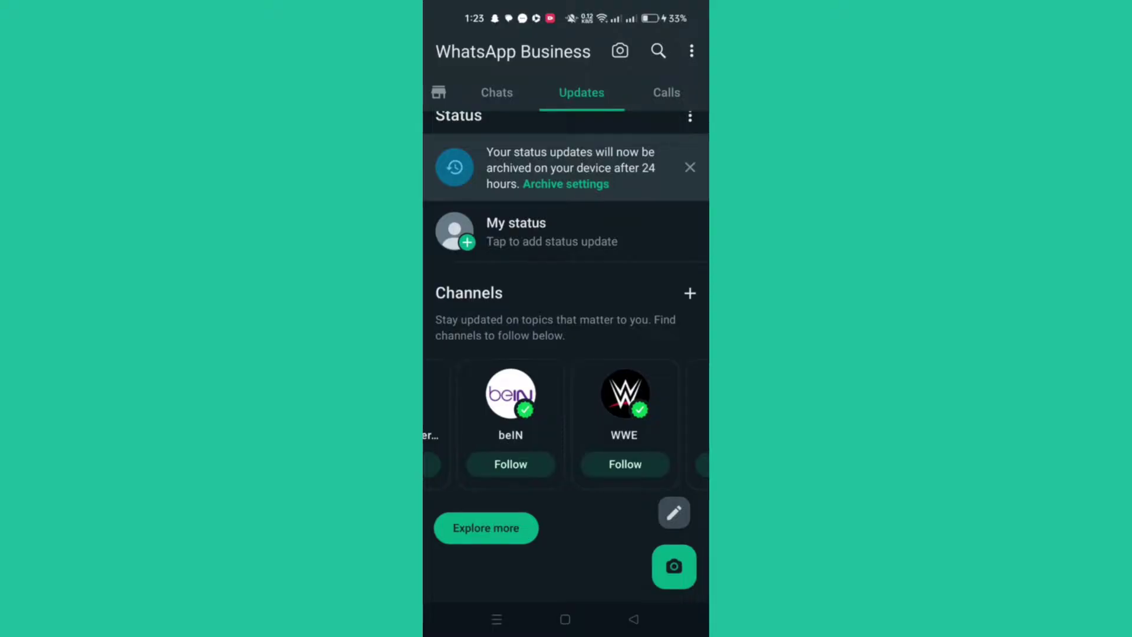
drag(630, 326, 501, 325)
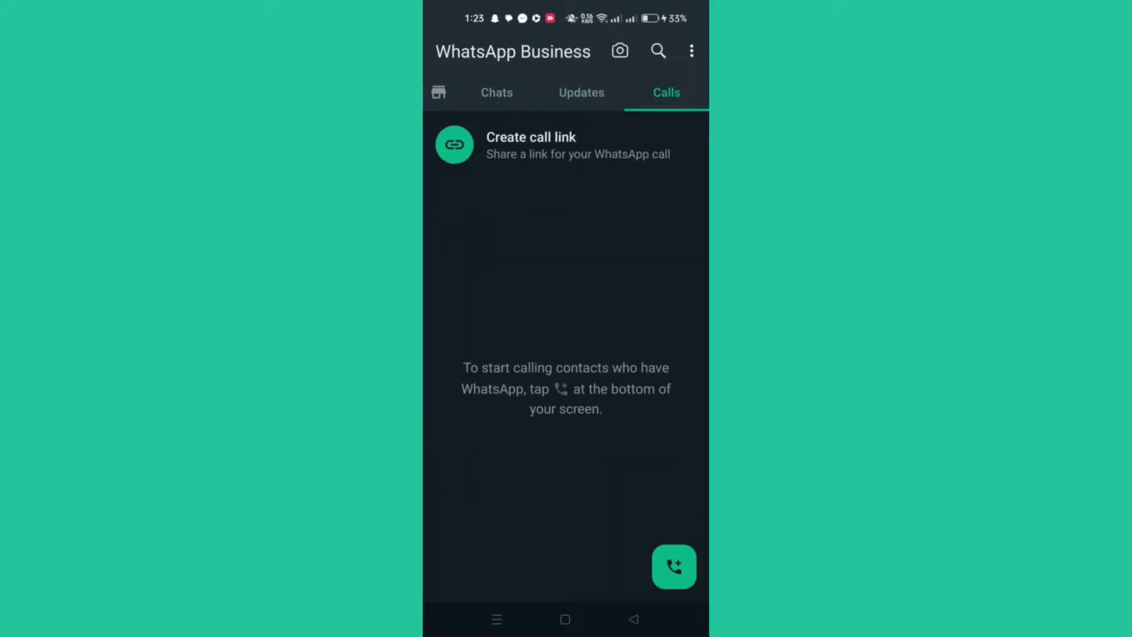
drag(433, 507, 678, 507)
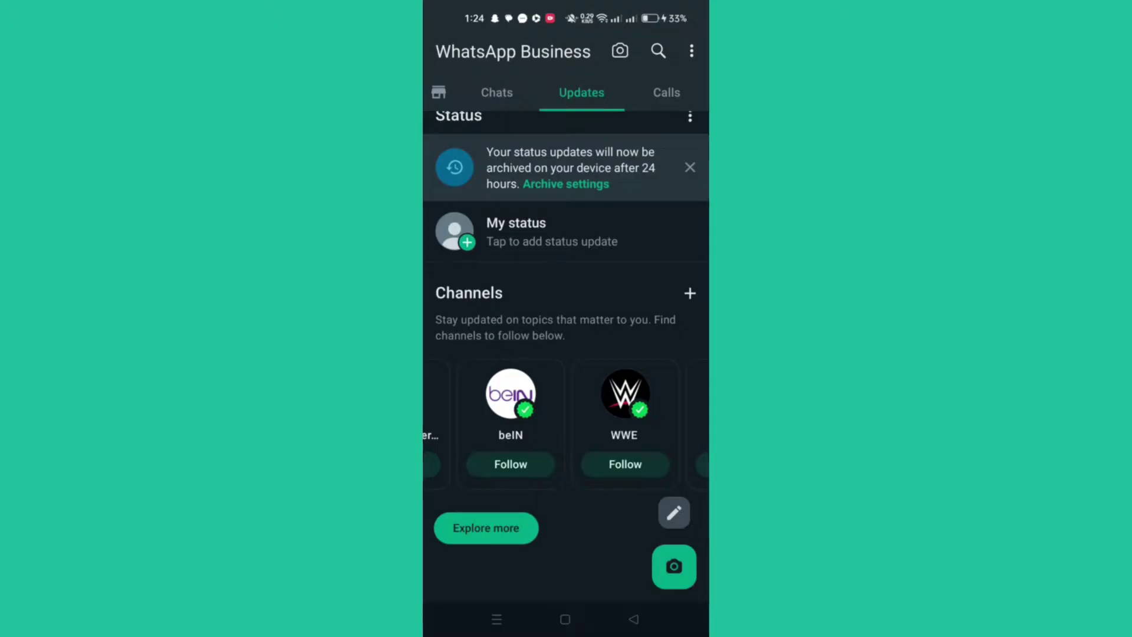
click(624, 289)
click(546, 275)
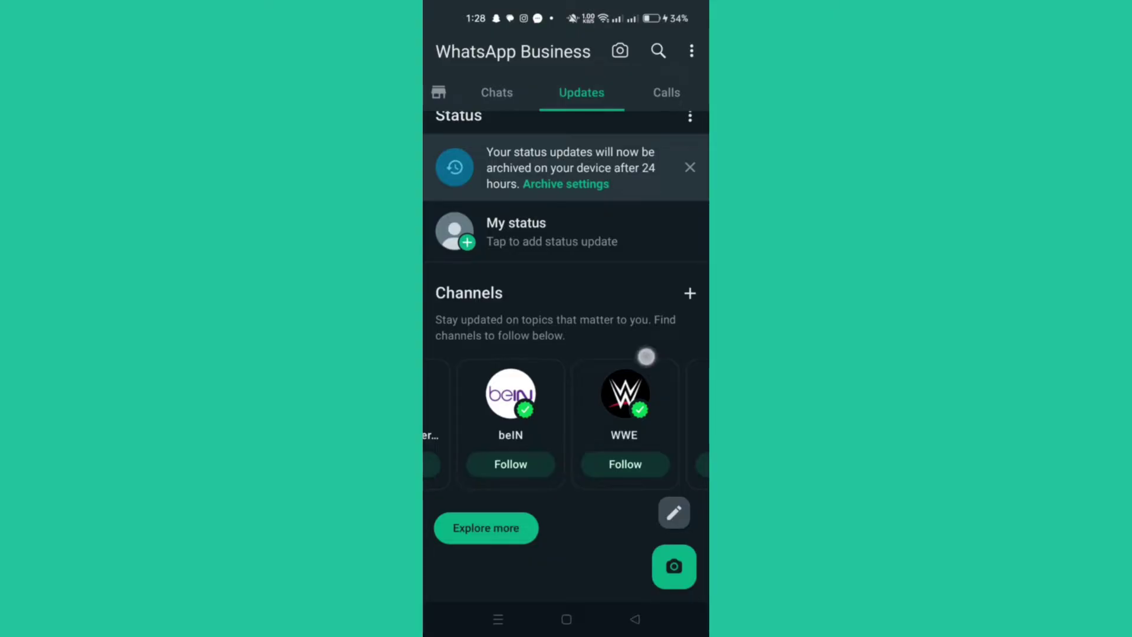
Step: From Business tools, open Help Center's Accounts and Account Bans topic
drag(644, 353, 621, 353)
drag(472, 383, 678, 383)
drag(472, 480, 615, 481)
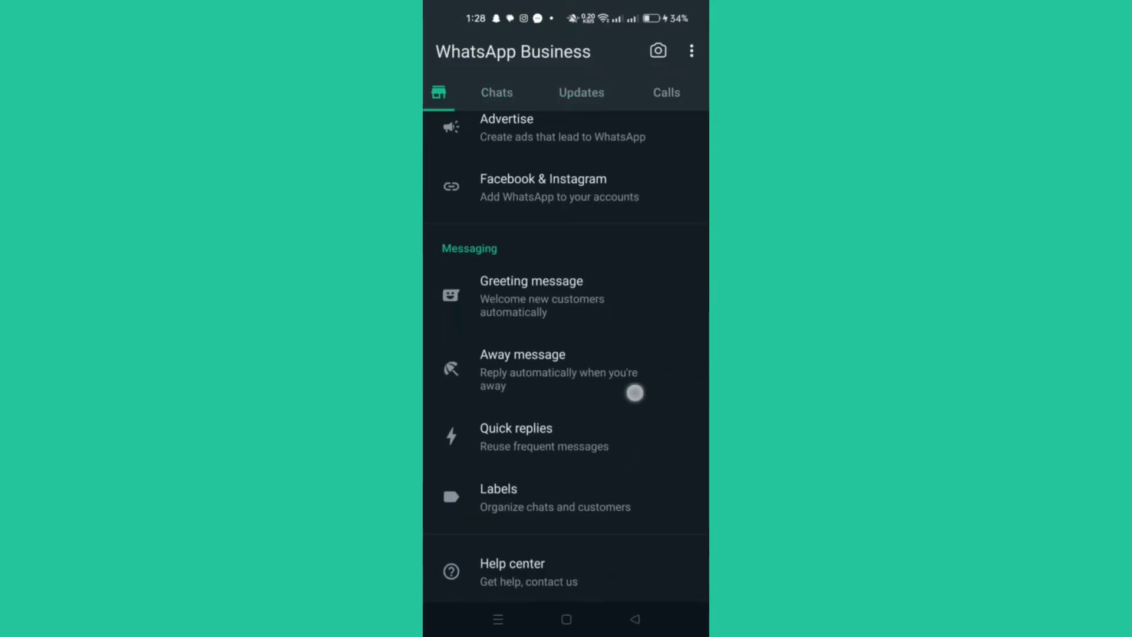
click(591, 572)
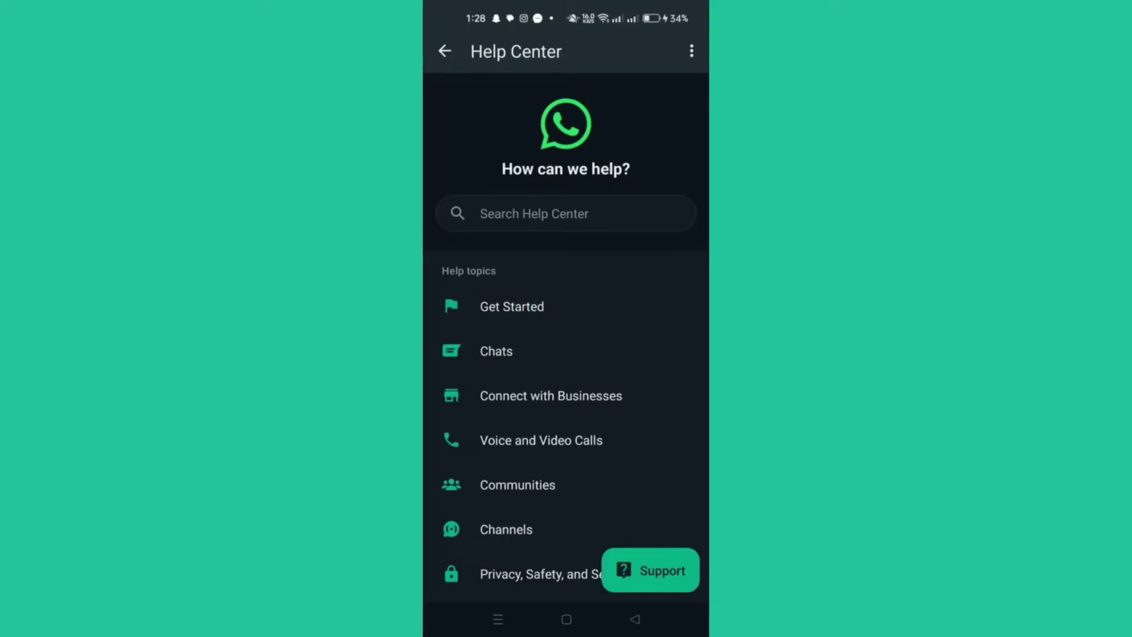
drag(619, 448, 645, 336)
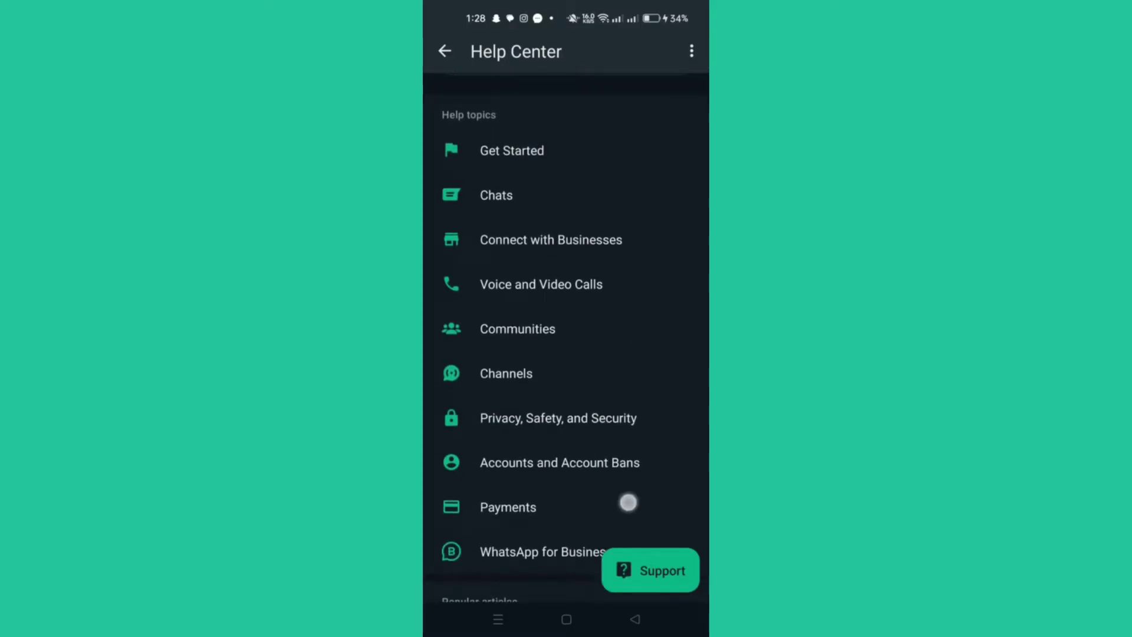
drag(626, 501, 615, 423)
click(621, 389)
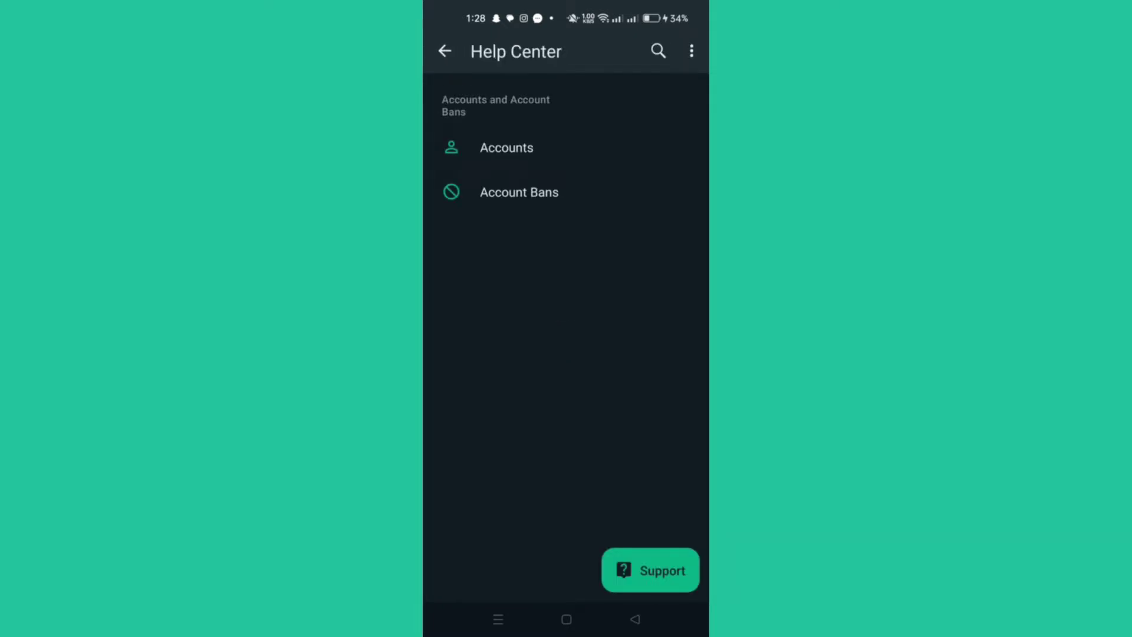
Step: Return to the topics list and open the Account Bans articles
click(635, 619)
scroll(589, 386, down, 2)
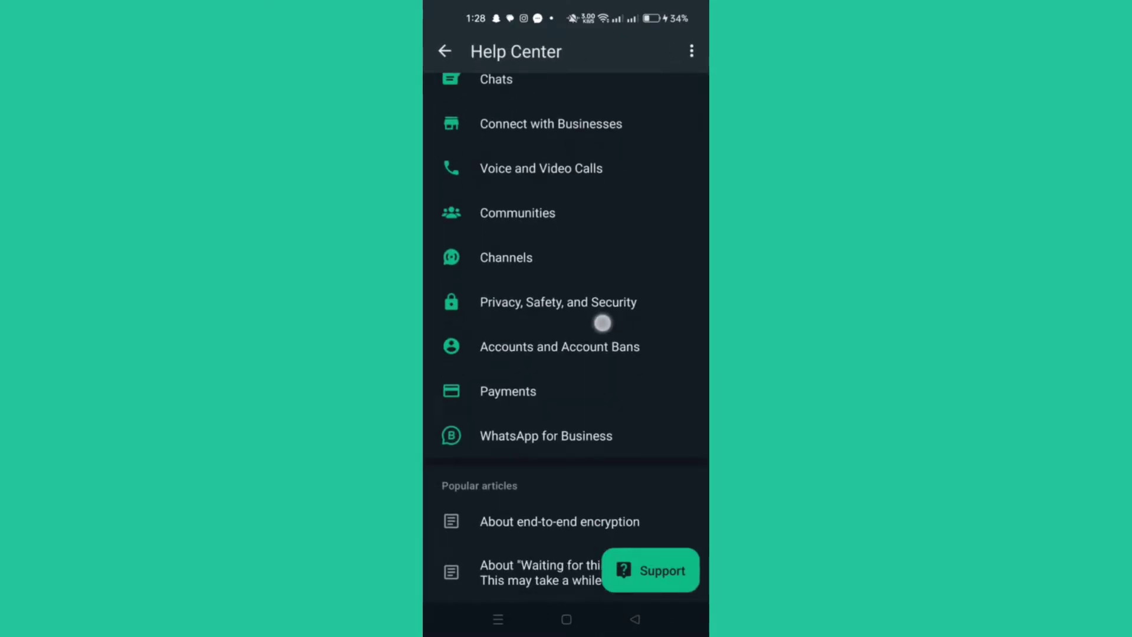
scroll(654, 354, down, 3)
scroll(583, 487, up, 5)
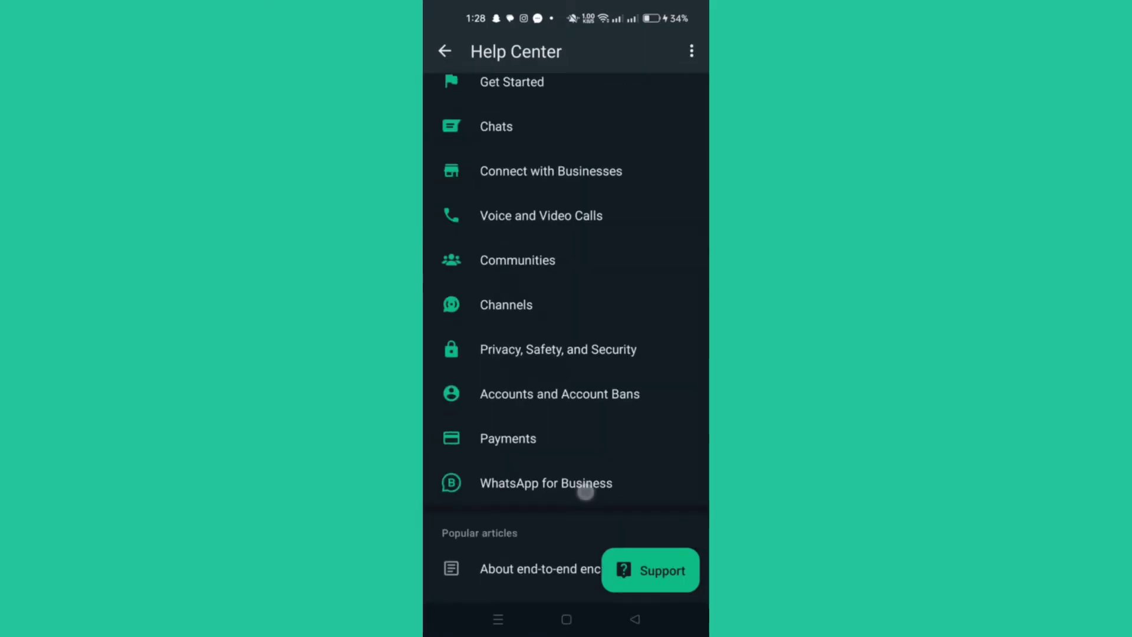
scroll(596, 468, down, 1)
scroll(609, 377, down, 3)
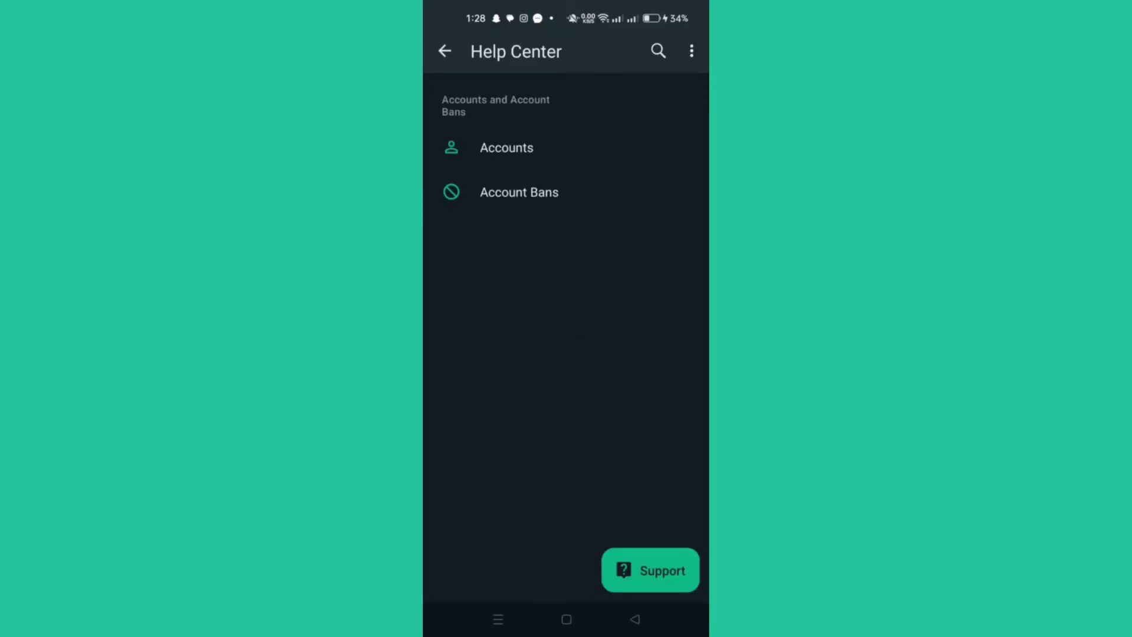
click(519, 192)
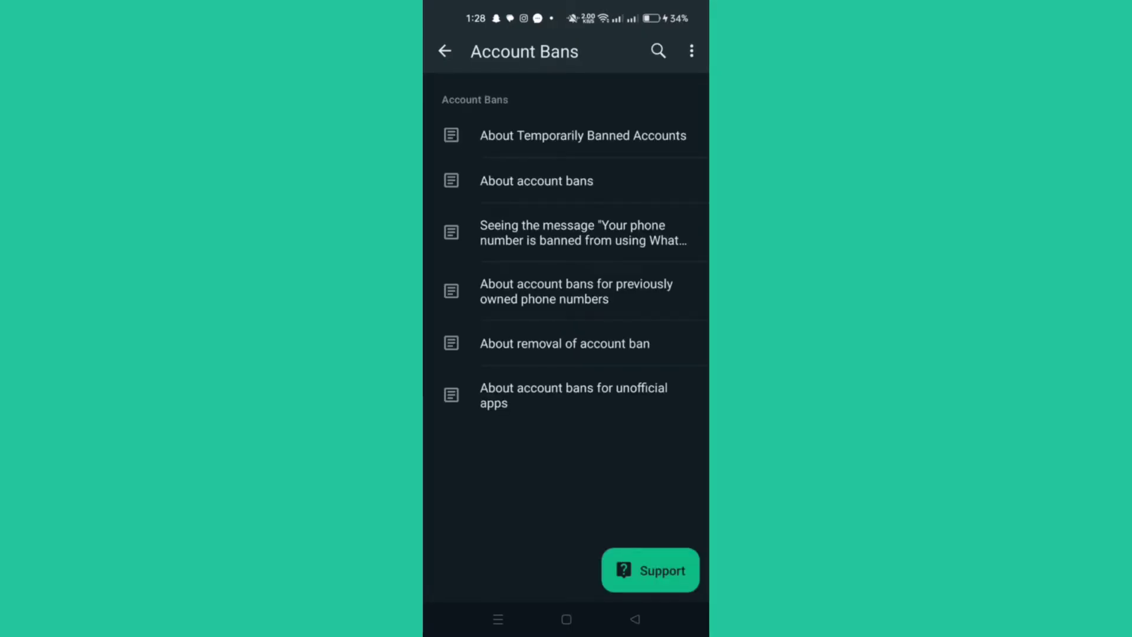
Step: Open Contact us and begin the message with 'Hello' on its own line
click(650, 570)
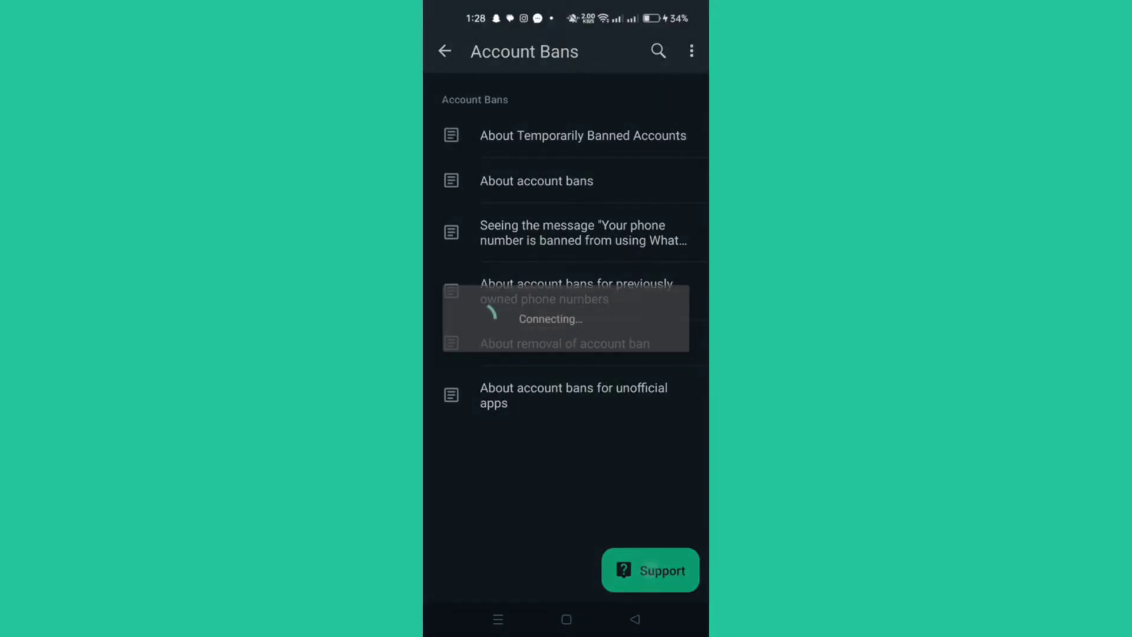
click(647, 136)
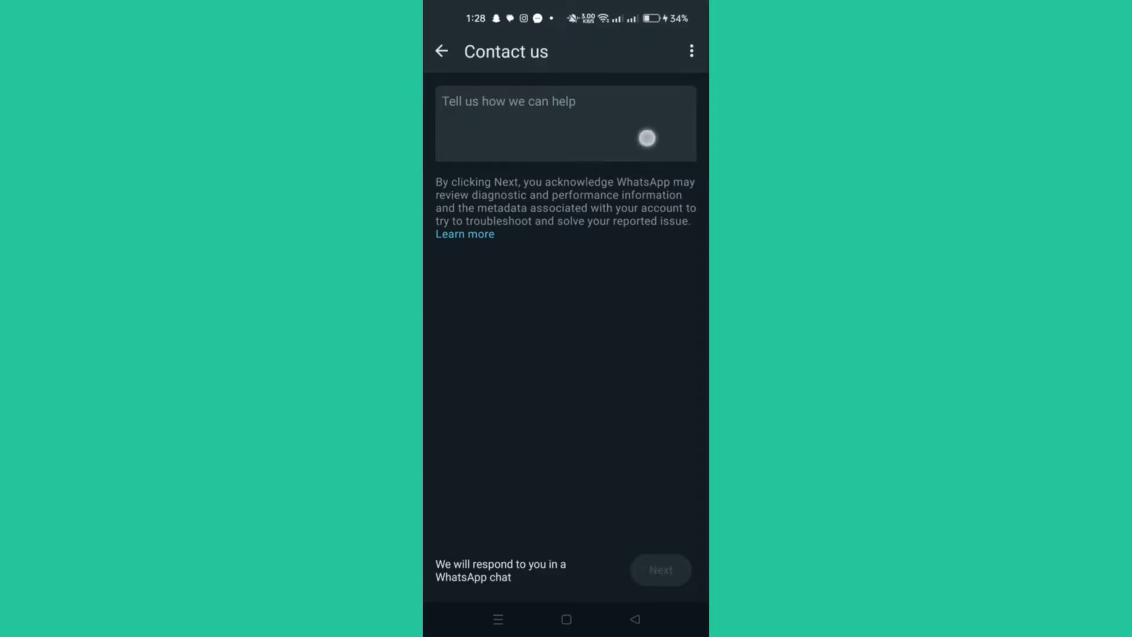
text(M)
key(BackSpace)
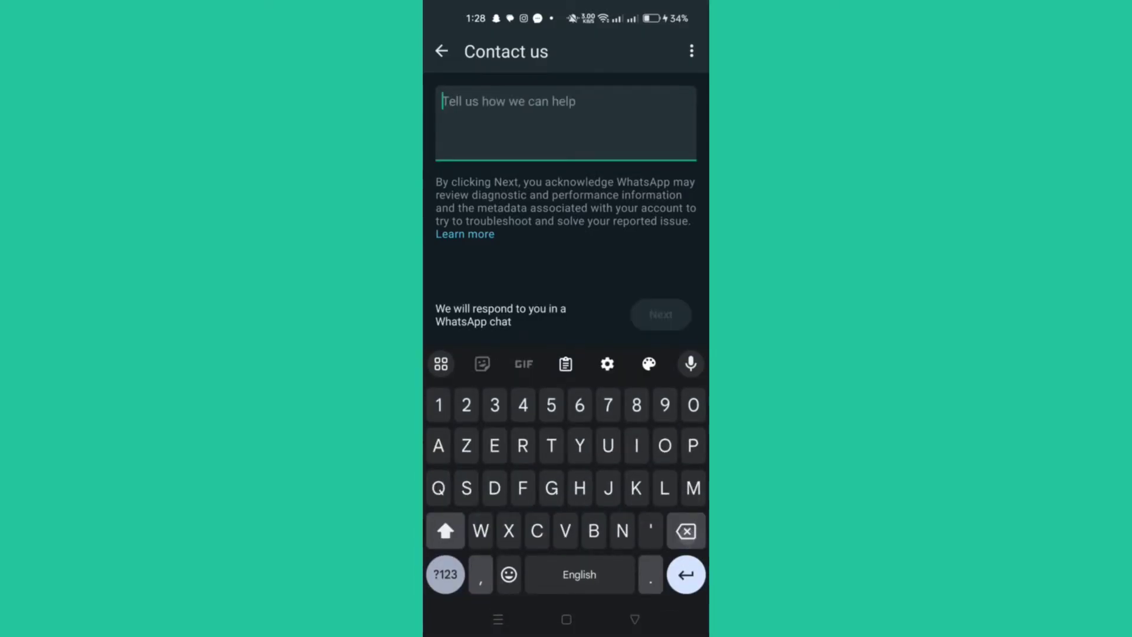
text(Hello)
key(Return)
Step: Write 'My account was banned because i sent too many bulk messages' using word suggestions
text(My acc)
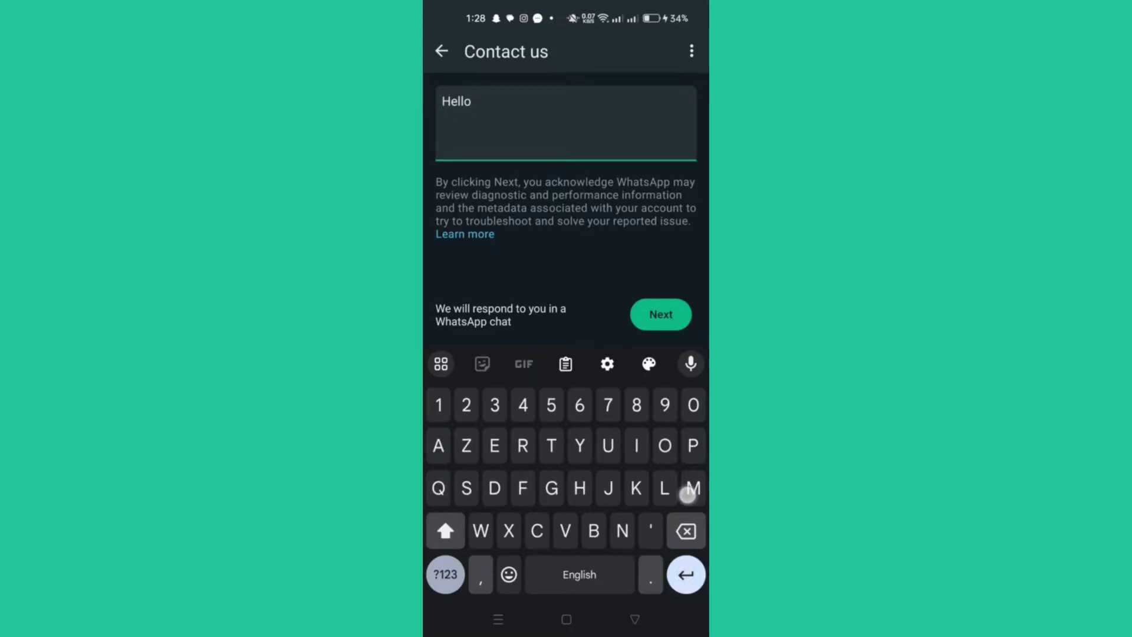
click(565, 364)
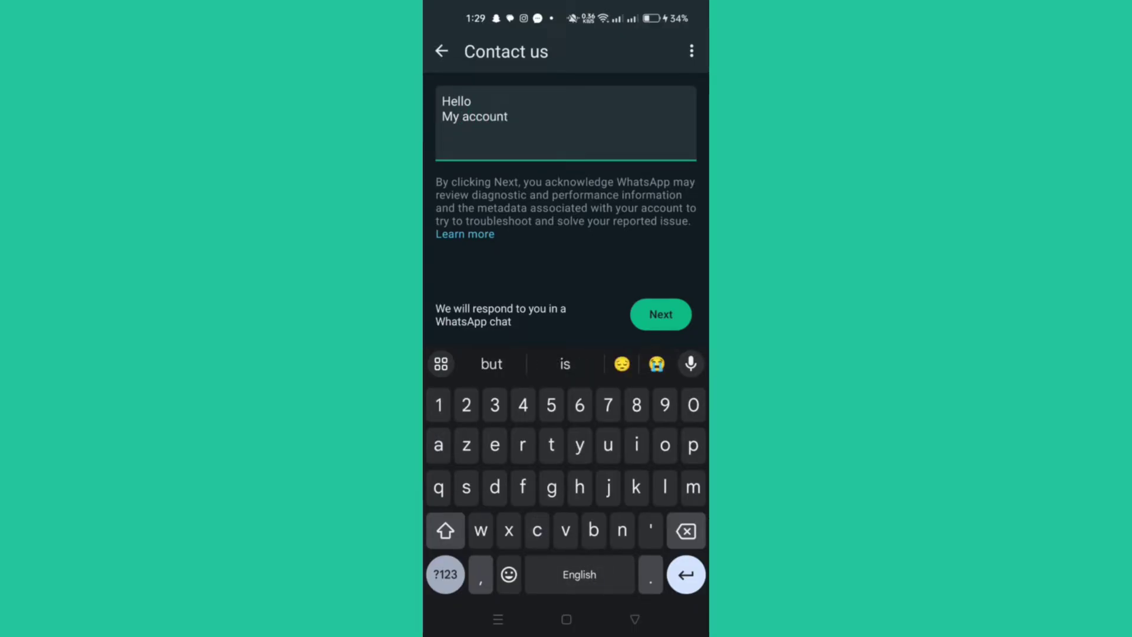
text(was ba)
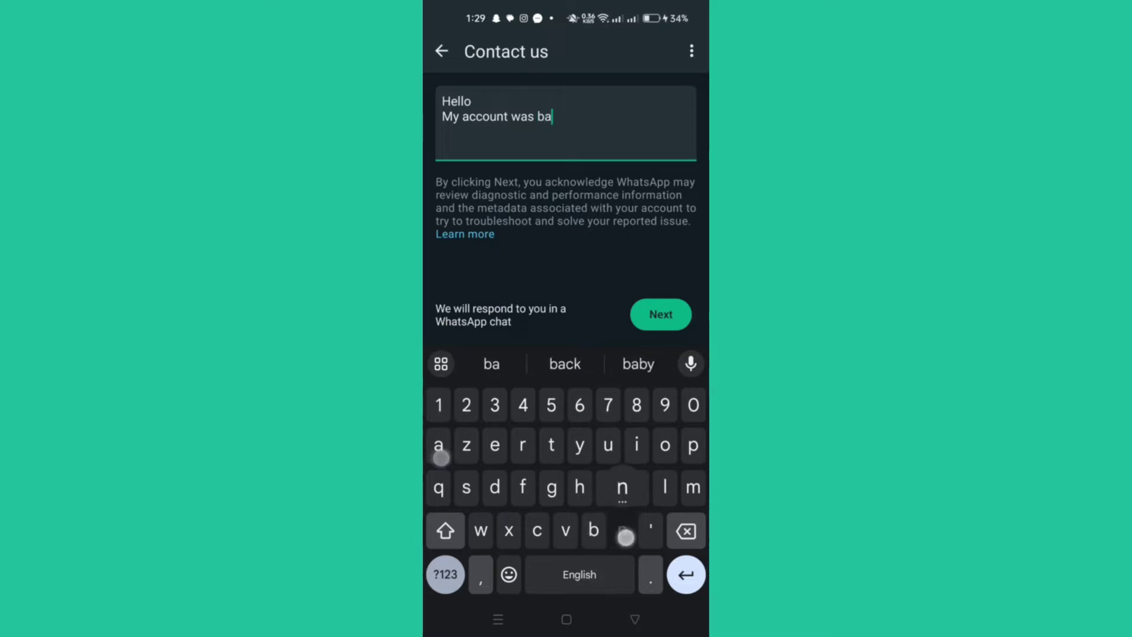
text(nned beca)
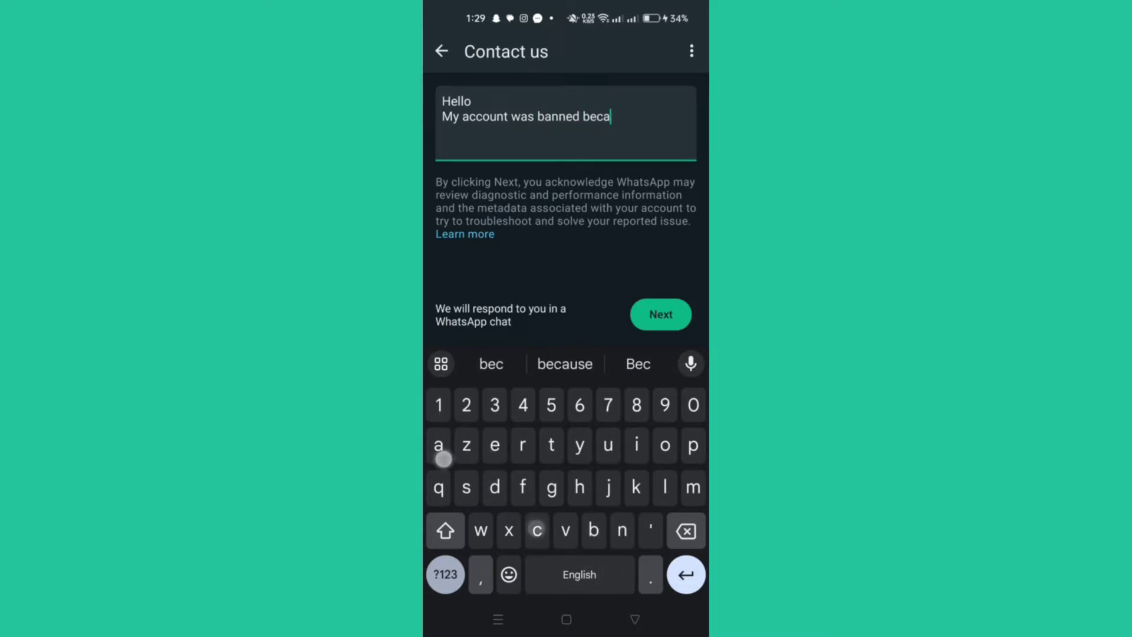
click(583, 364)
text(i sent)
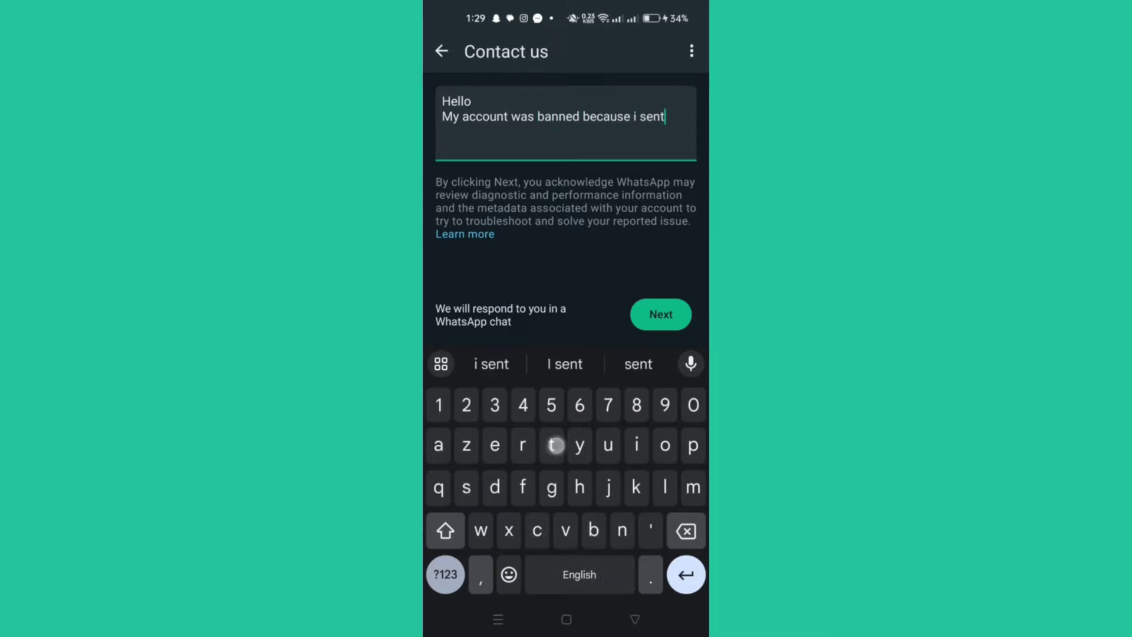
text( too man)
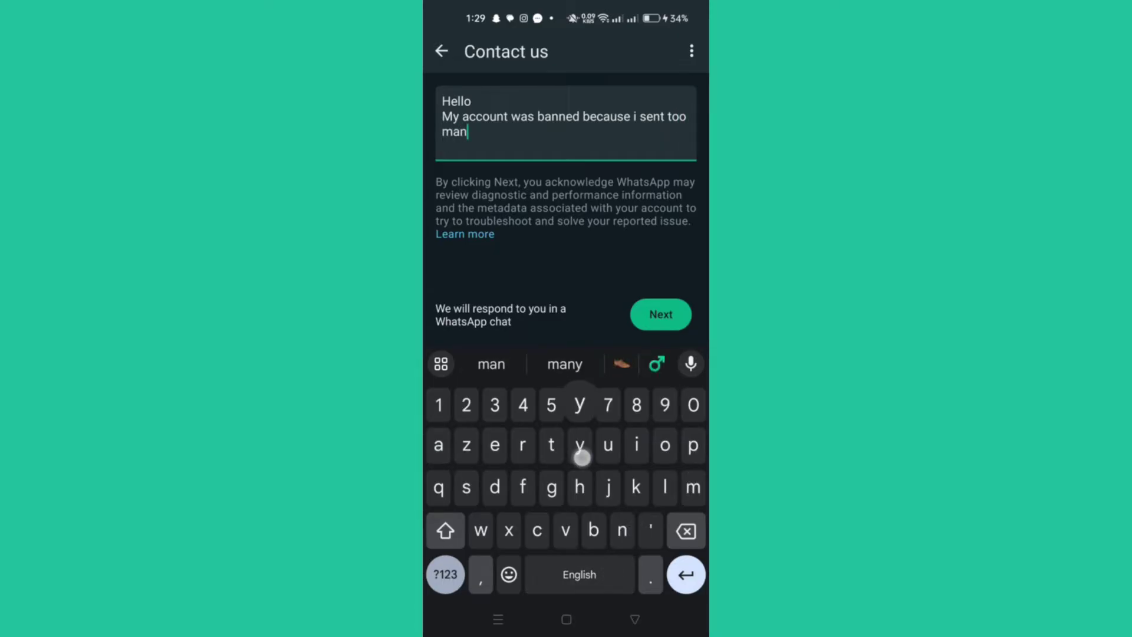
text(y bulk m)
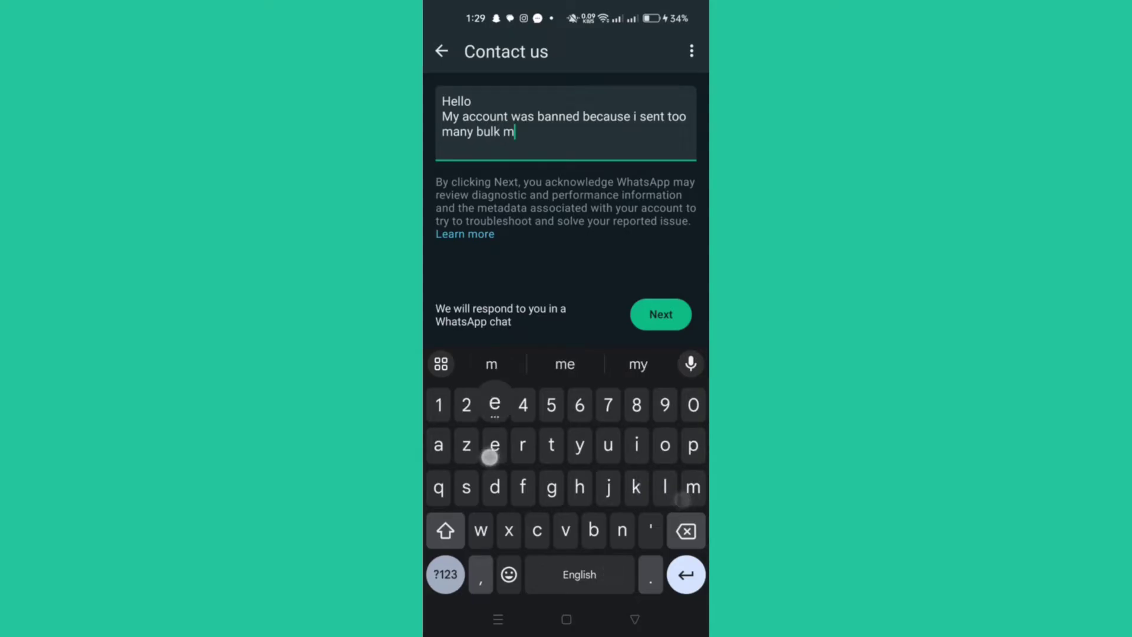
text(essa)
click(637, 364)
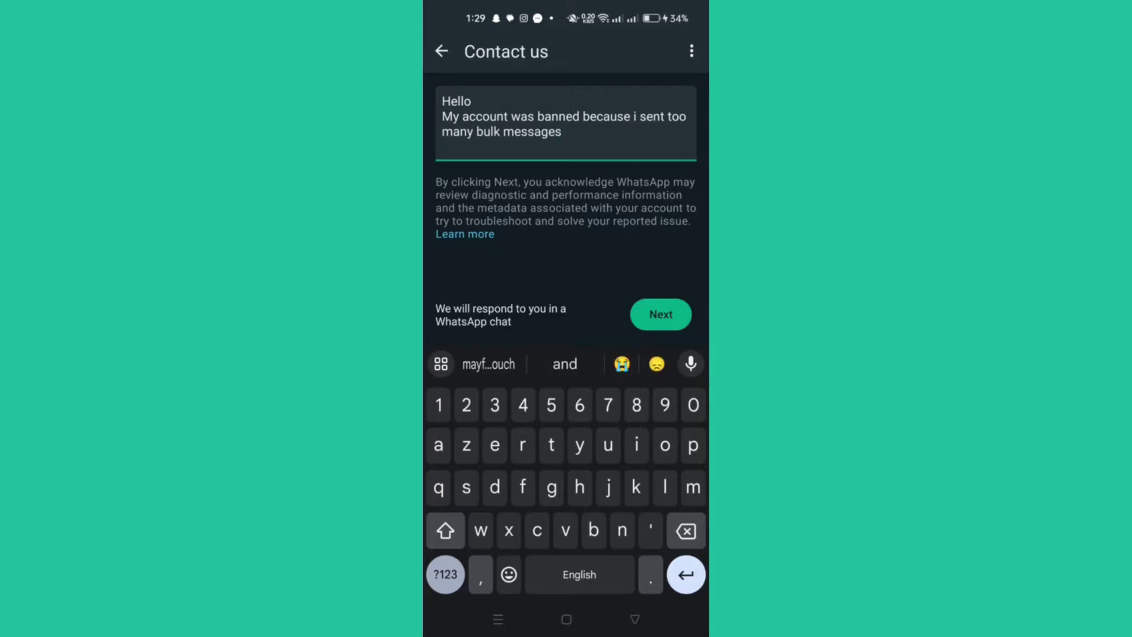
click(635, 619)
Step: Submit the appeal, skipping the suggested articles, to send it to WhatsApp Support
click(661, 570)
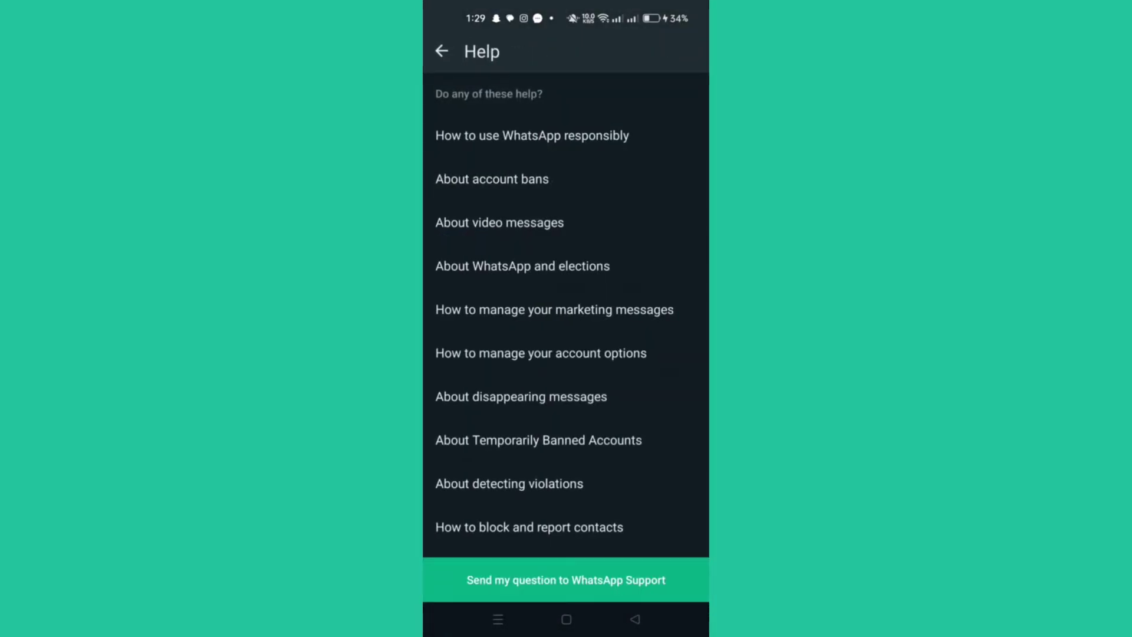
mouse_move(585, 475)
mouse_down()
mouse_move(594, 397)
mouse_move(619, 349)
mouse_up()
click(632, 576)
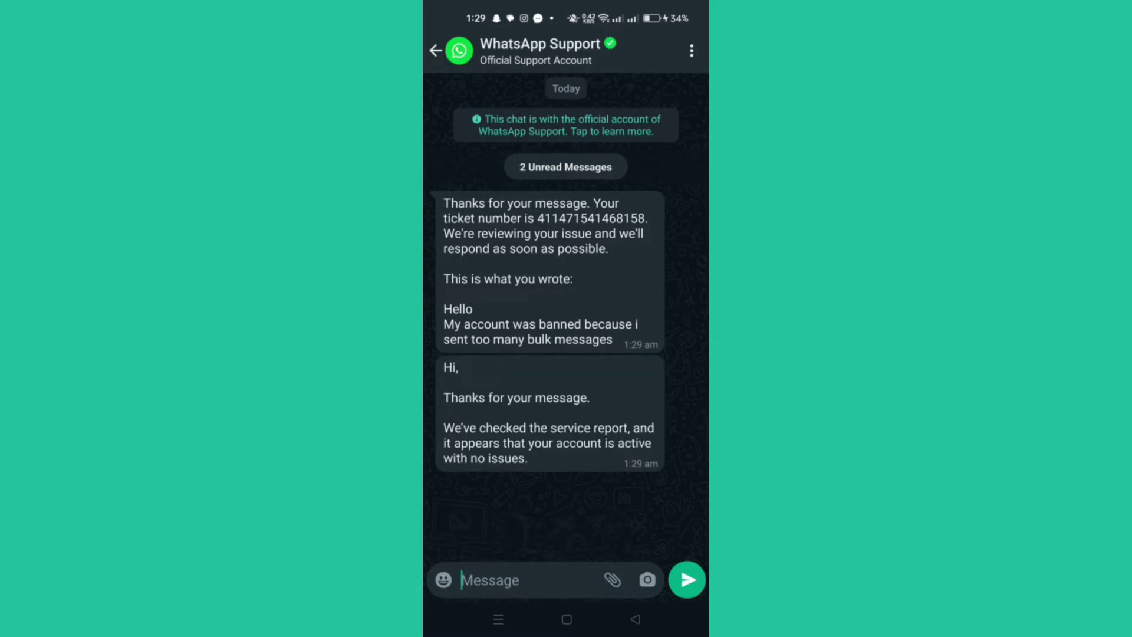
Step: Reply to Support with 'It's only for a tutorial thank you 😁'
click(615, 512)
click(603, 442)
click(552, 583)
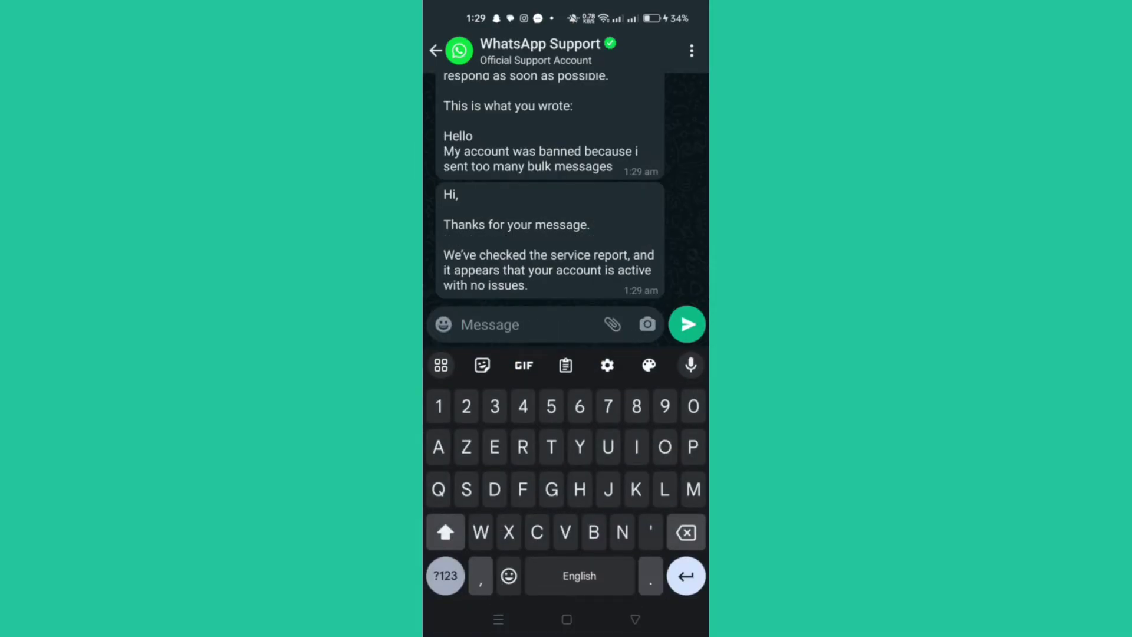
text(lys)
click(565, 364)
text(o)
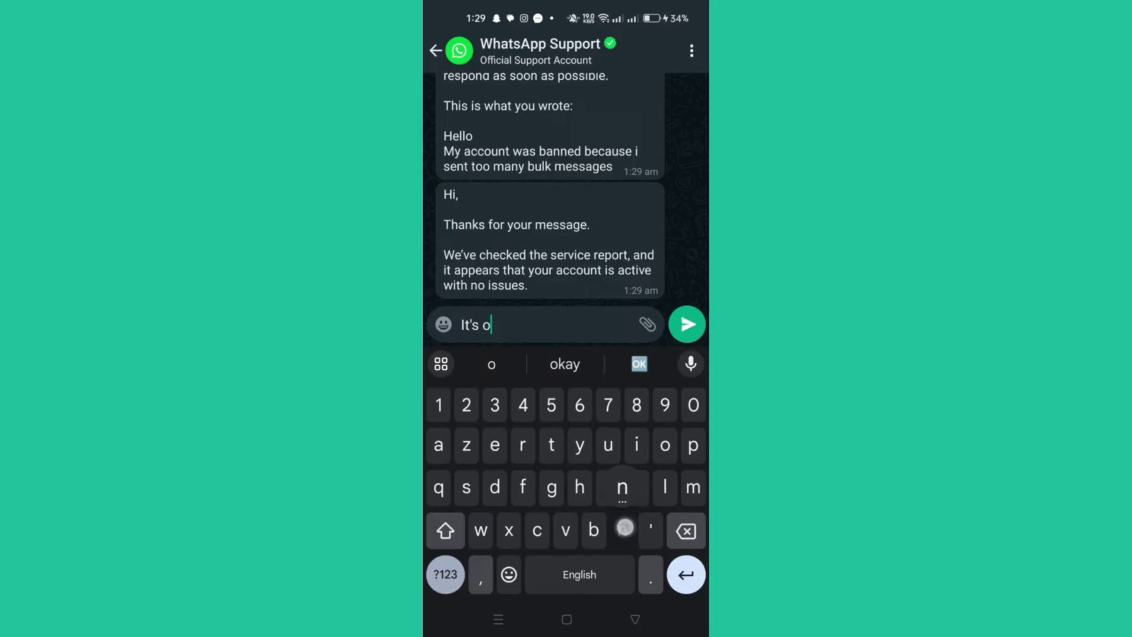
text(nly for a tuto)
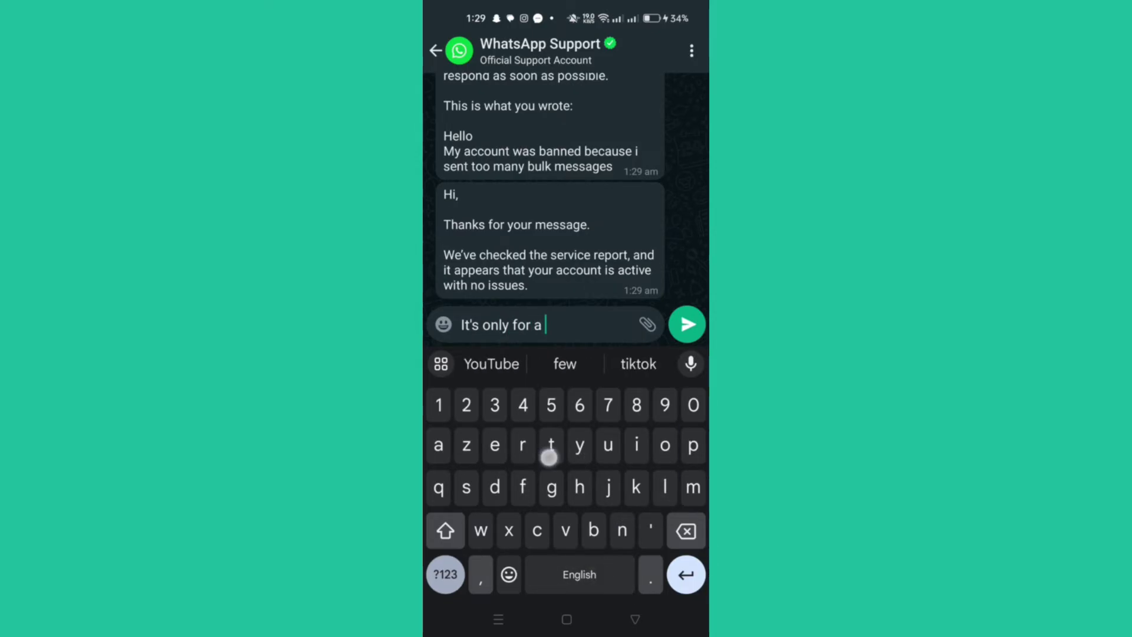
click(564, 364)
text(thank)
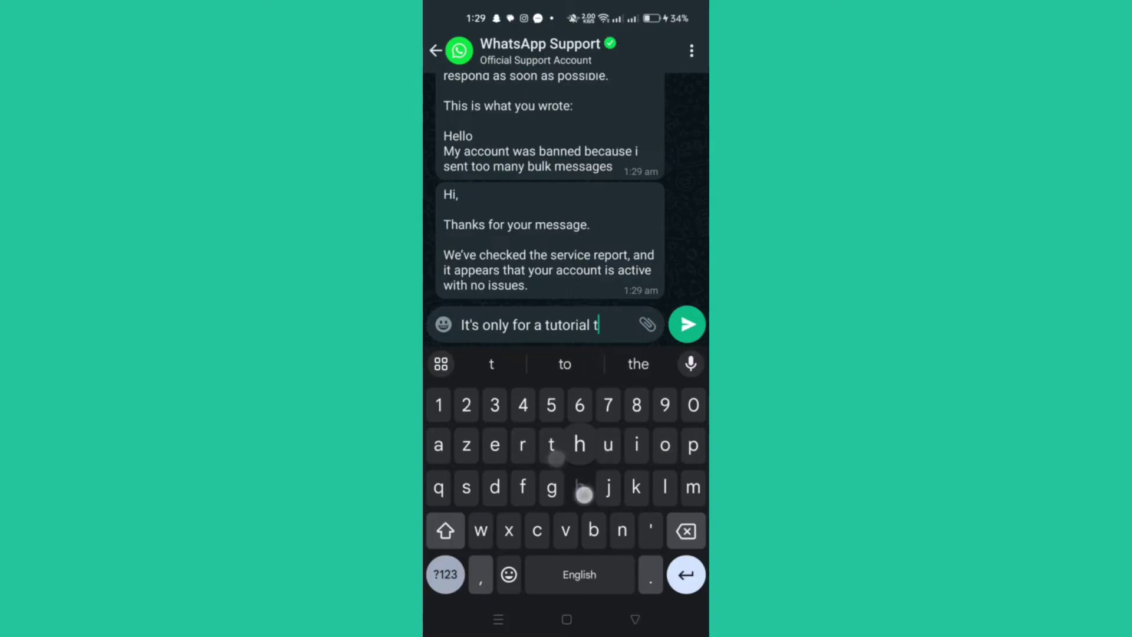
click(583, 364)
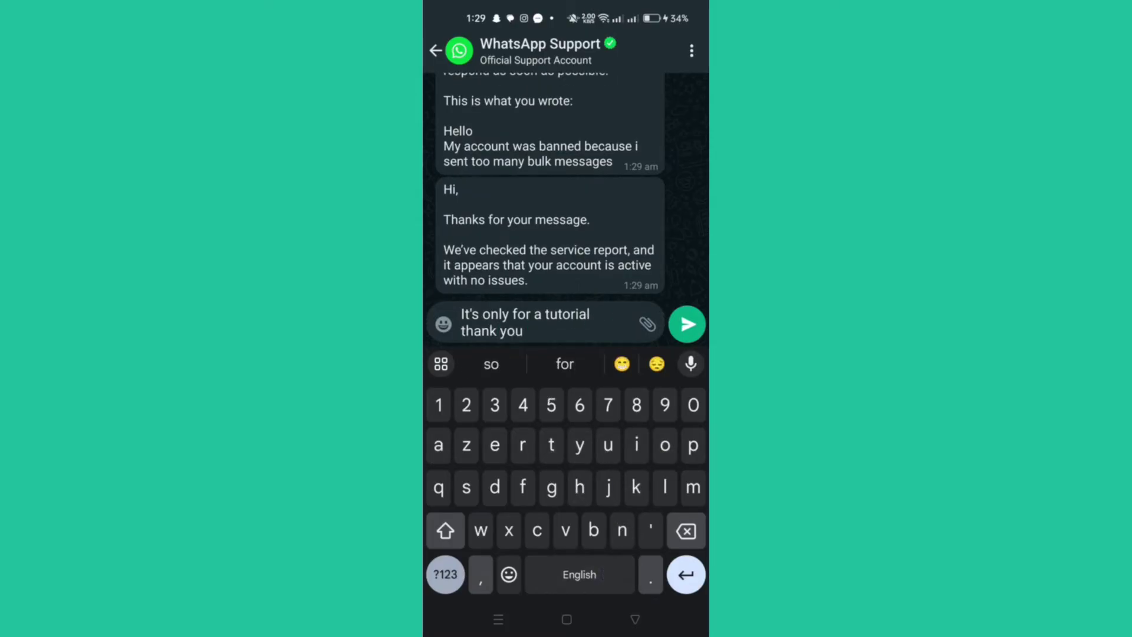
click(621, 363)
click(687, 324)
click(635, 619)
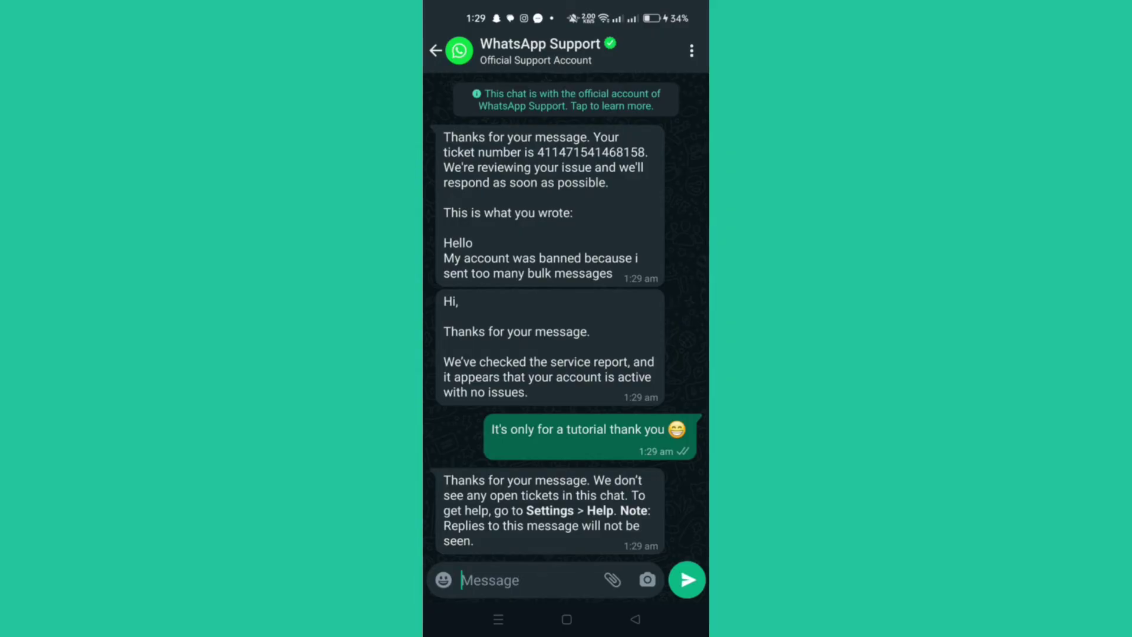
Step: Send Support a follow-up message: 'What's your email'
click(490, 580)
text(Wha)
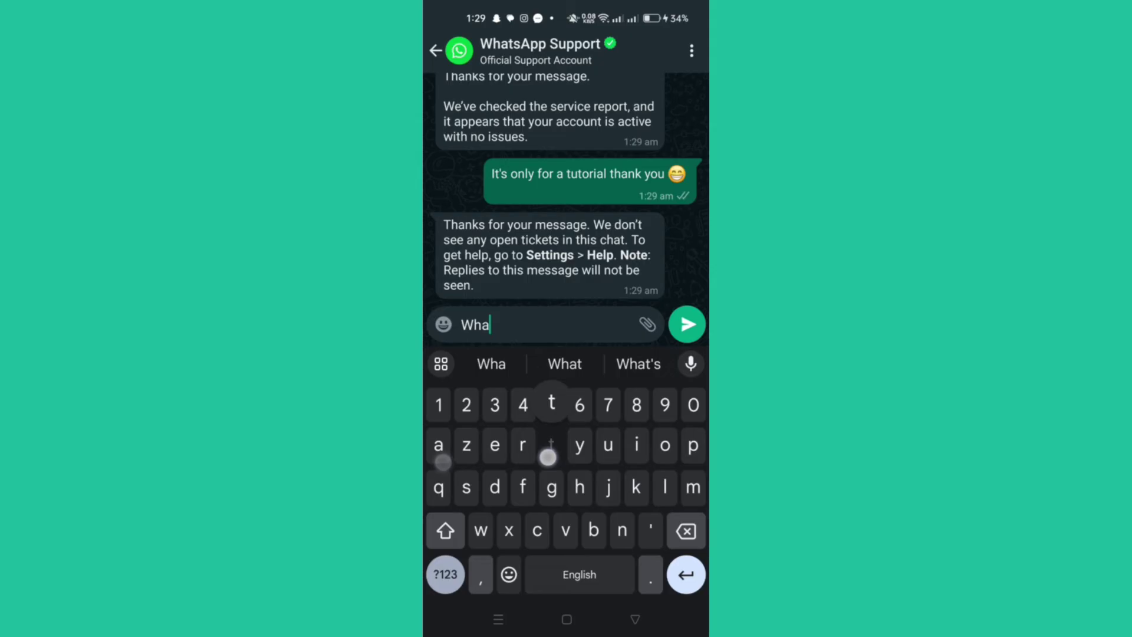
text(t's you r)
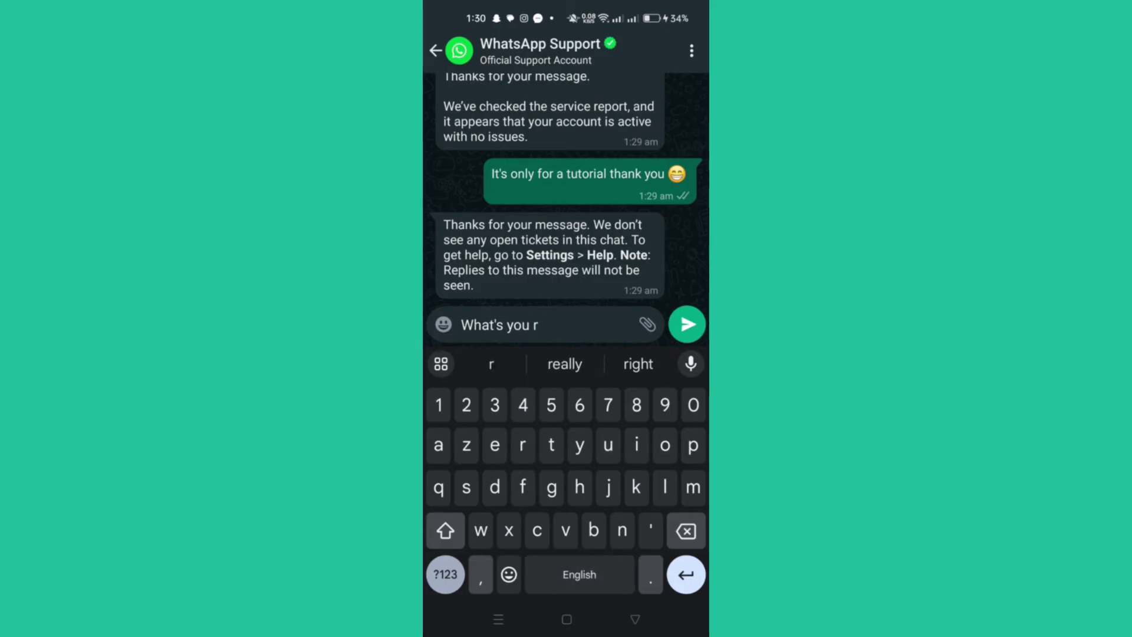
key(BackSpace)
key(BackSpace)
text(r email)
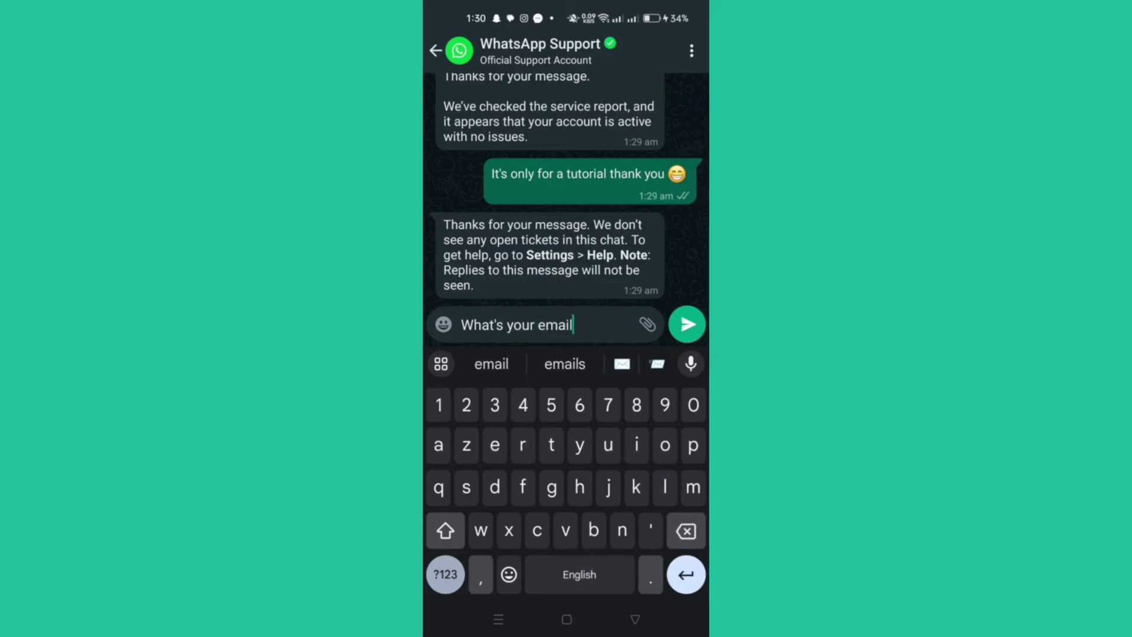
click(687, 324)
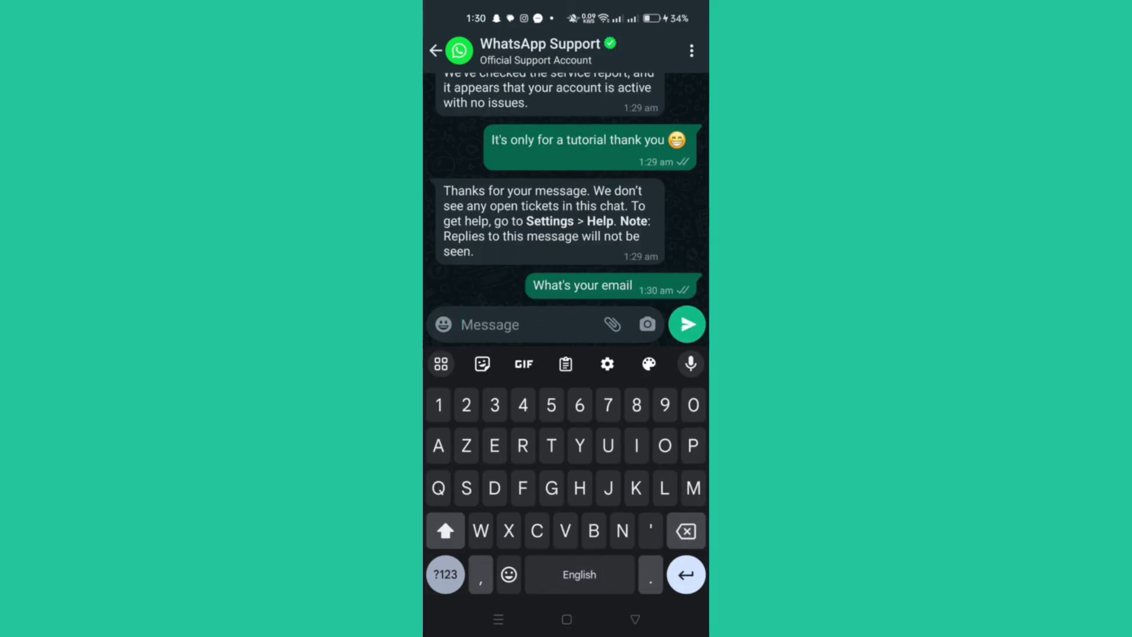
Step: Open the Support chat's ⋮ menu and More options, then close them
scroll(566, 188, up, 5)
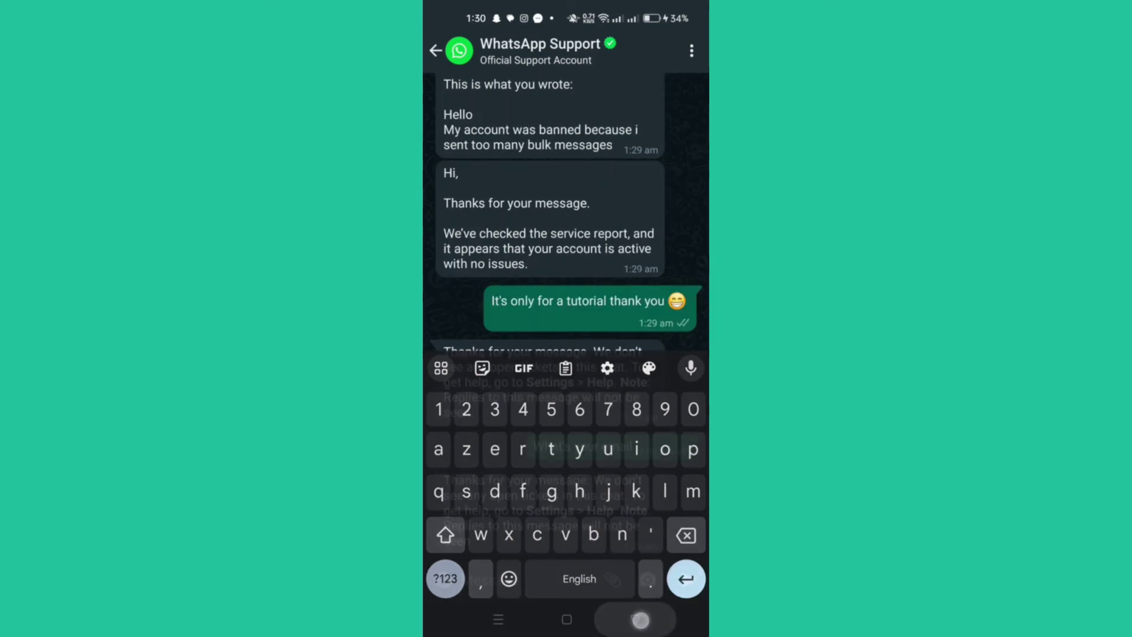
key(Escape)
click(692, 50)
click(601, 252)
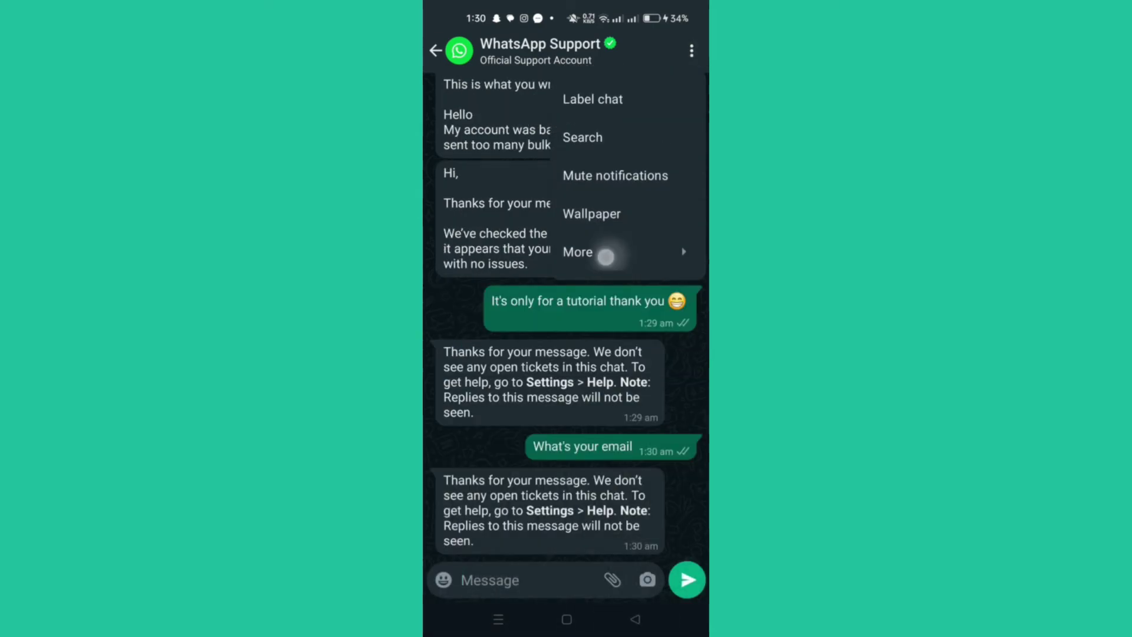
click(556, 342)
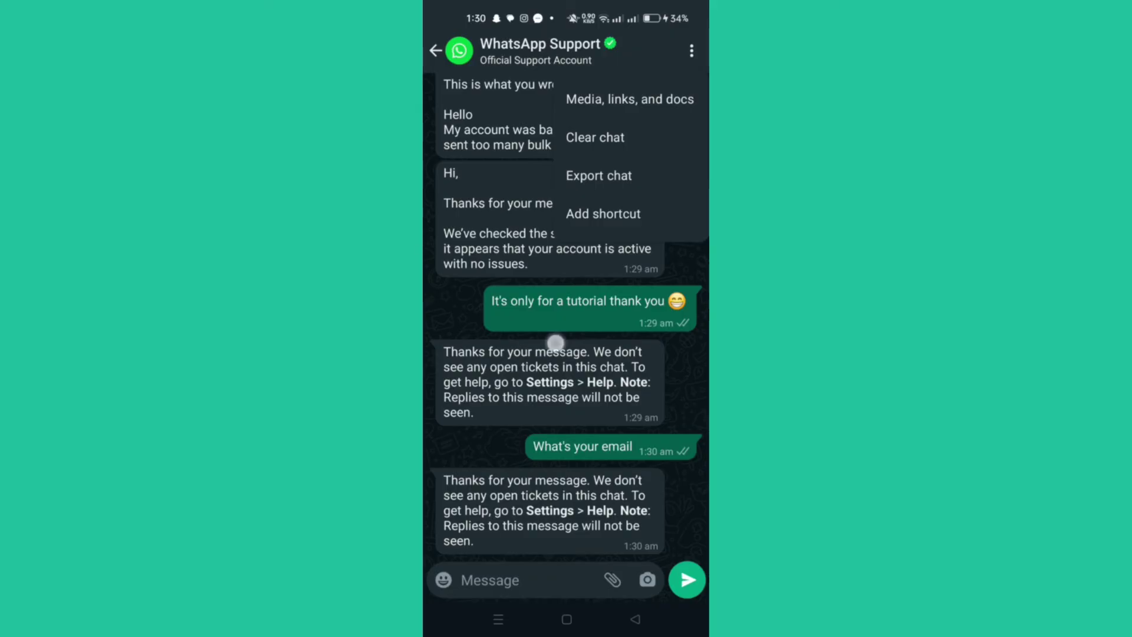
Step: Go back to the Help Center and open the Get Started topic
click(649, 617)
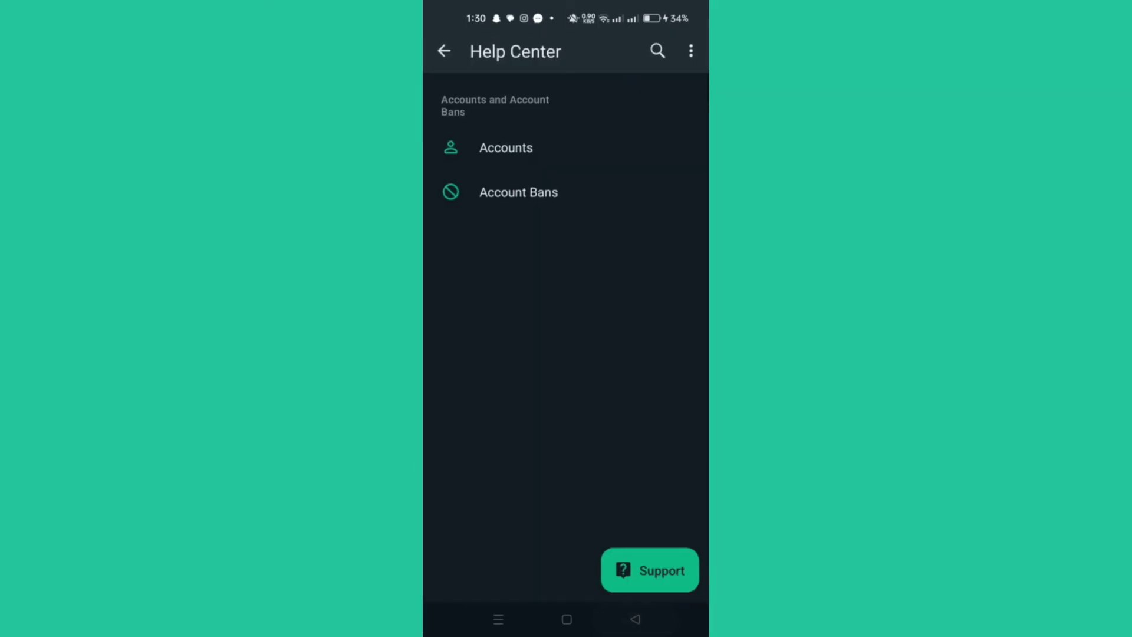
click(646, 622)
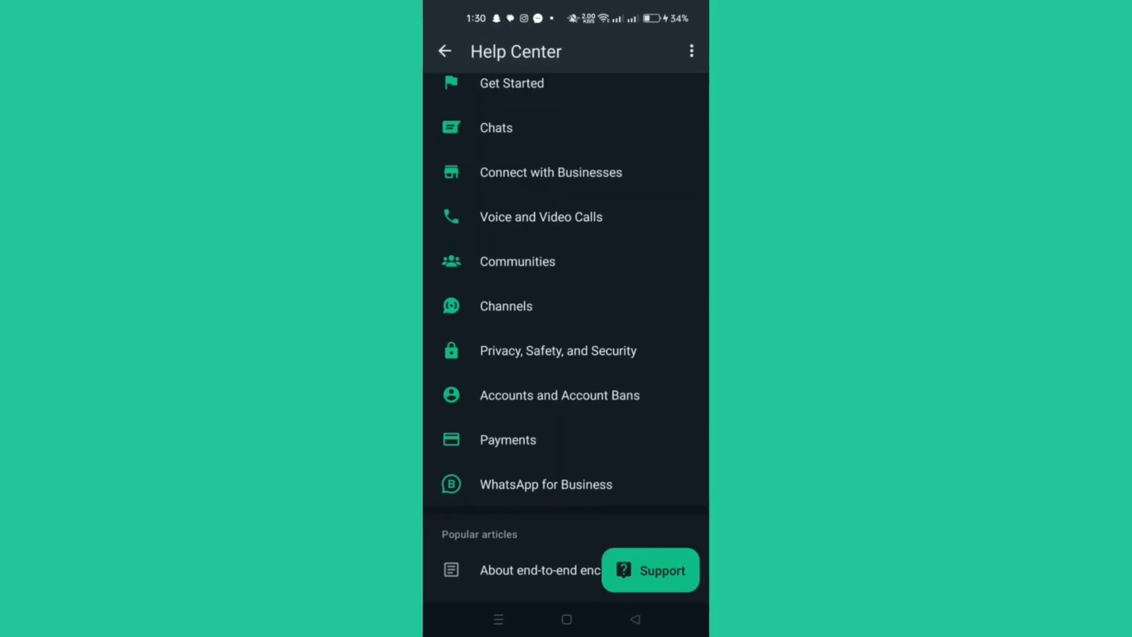
mouse_move(596, 496)
mouse_down()
mouse_move(629, 334)
mouse_move(589, 530)
mouse_up()
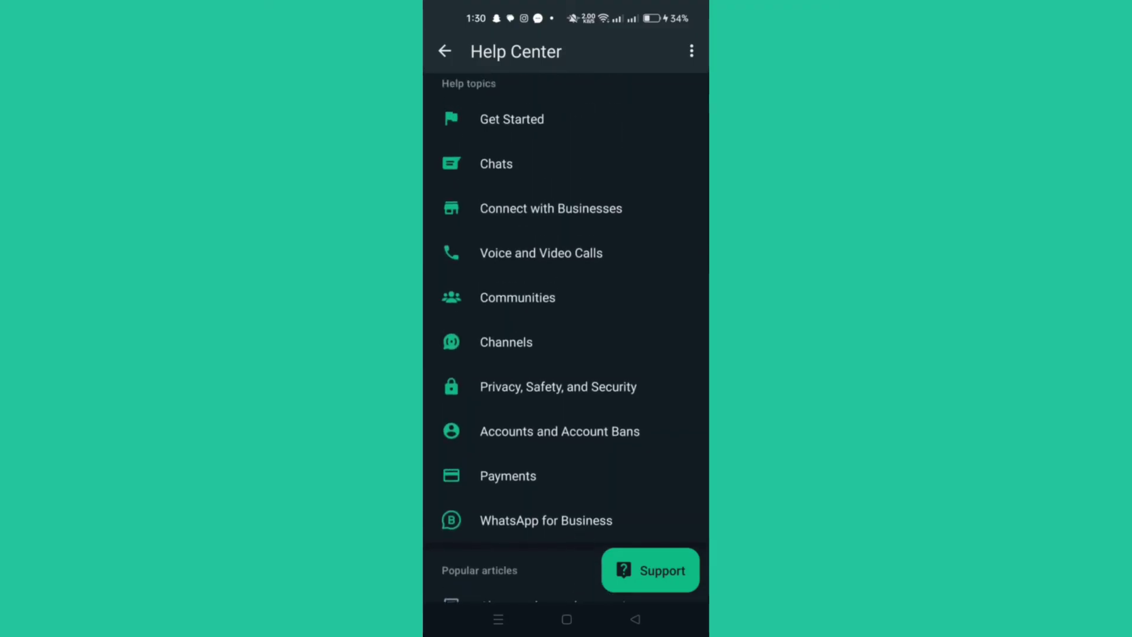
mouse_move(566, 432)
mouse_down()
mouse_move(576, 414)
mouse_move(578, 427)
mouse_up()
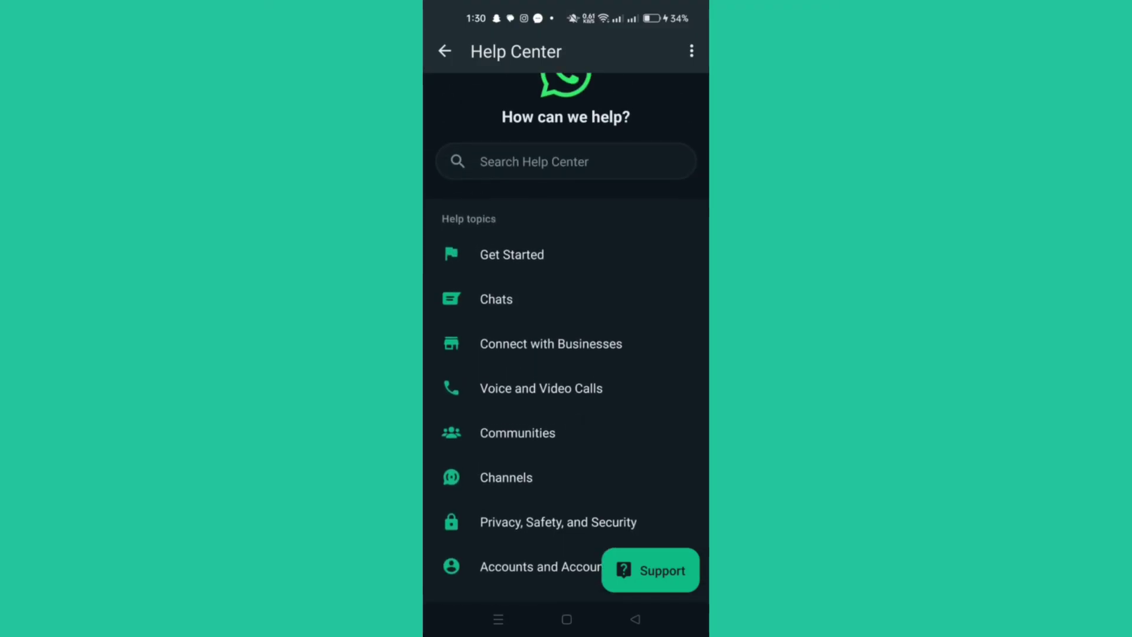
click(598, 257)
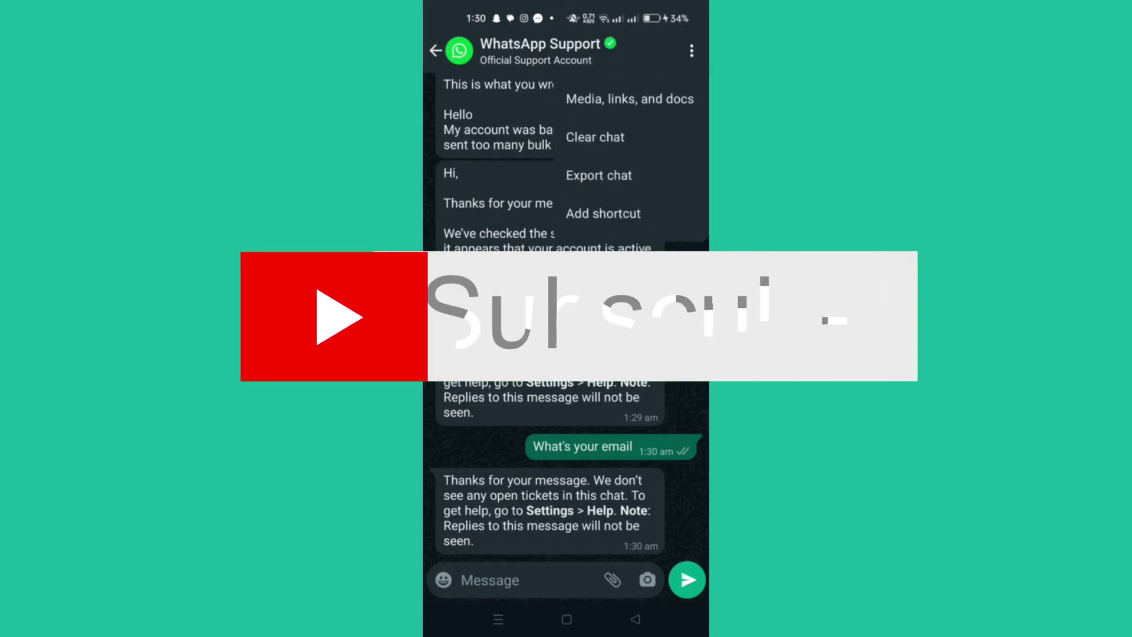
Step: Close the More menu and go back to the Accounts and Account Bans page
key(Escape)
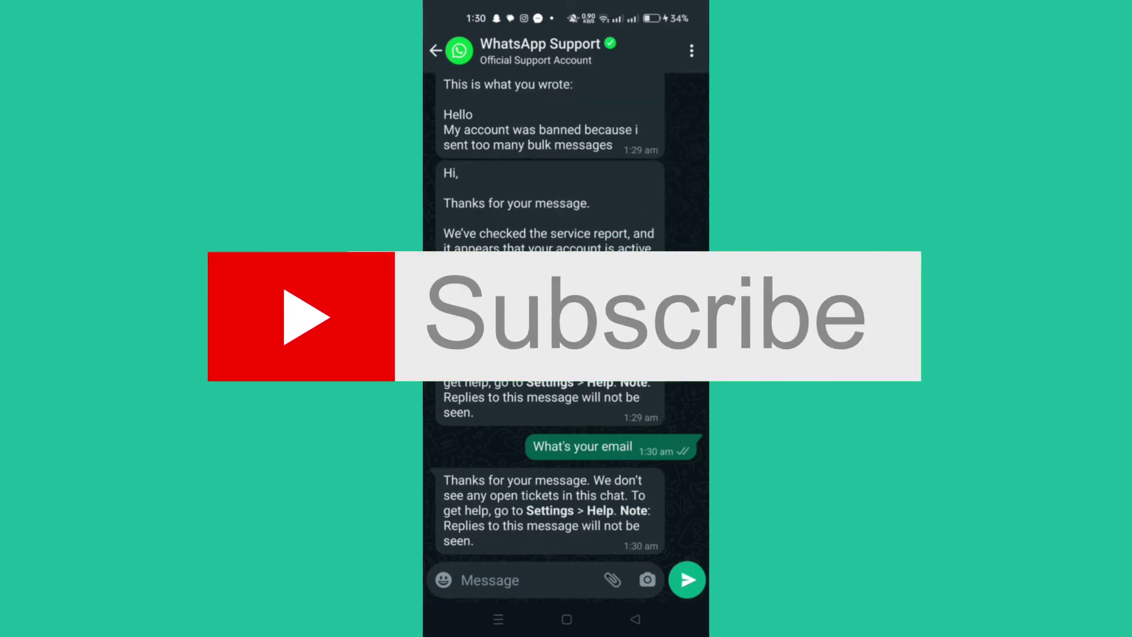
click(646, 621)
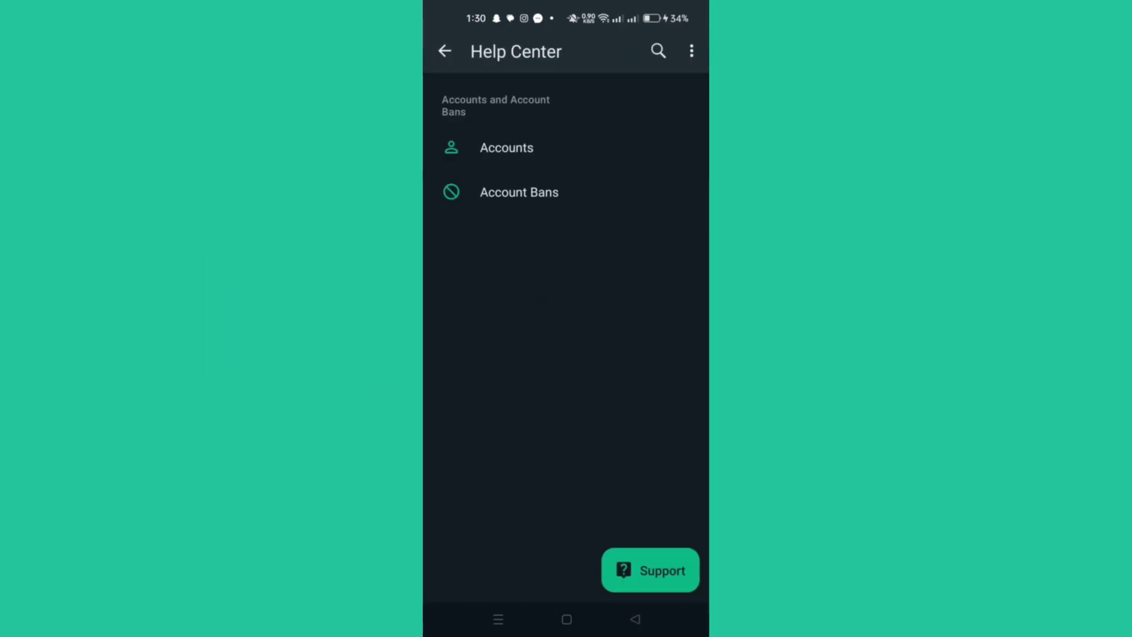